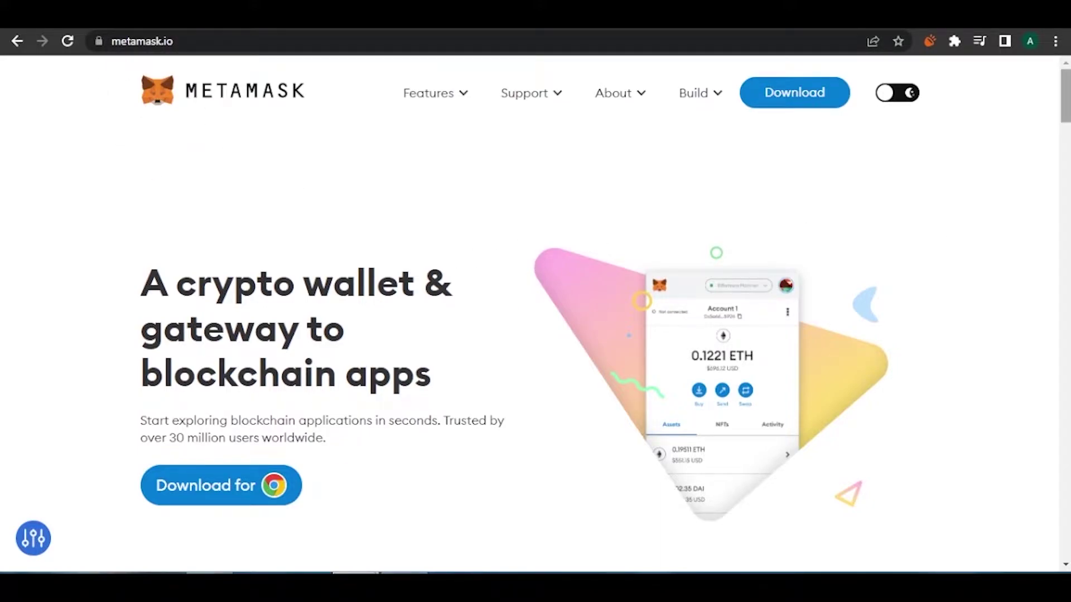
Browse the MetaMask homepage and start the 'What is MetaMask?' intro video
scroll(636, 218, "down", 1)
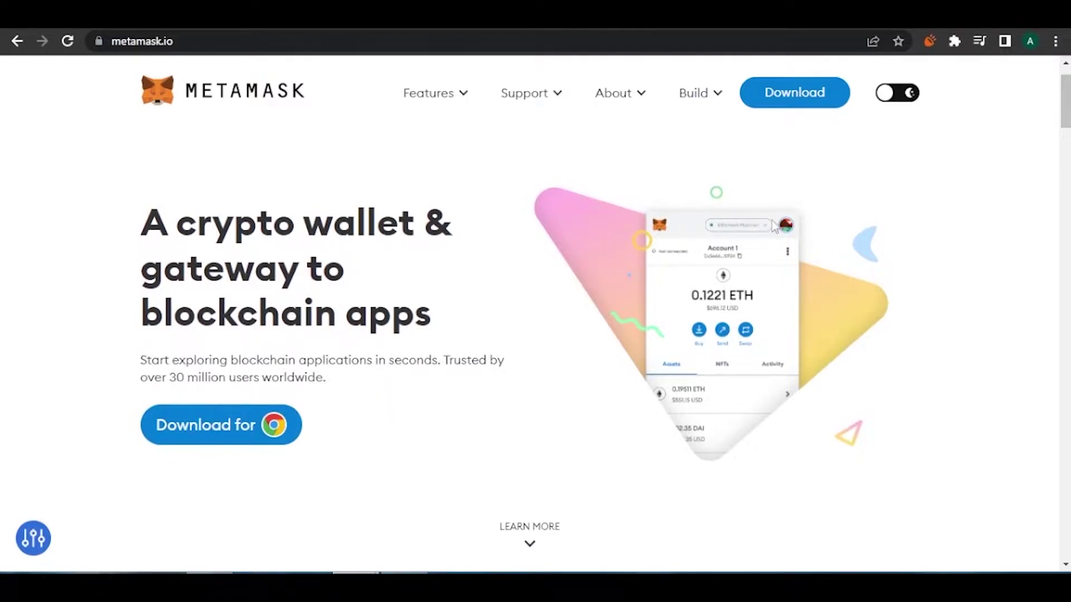
scroll(1066, 100, "up", 1)
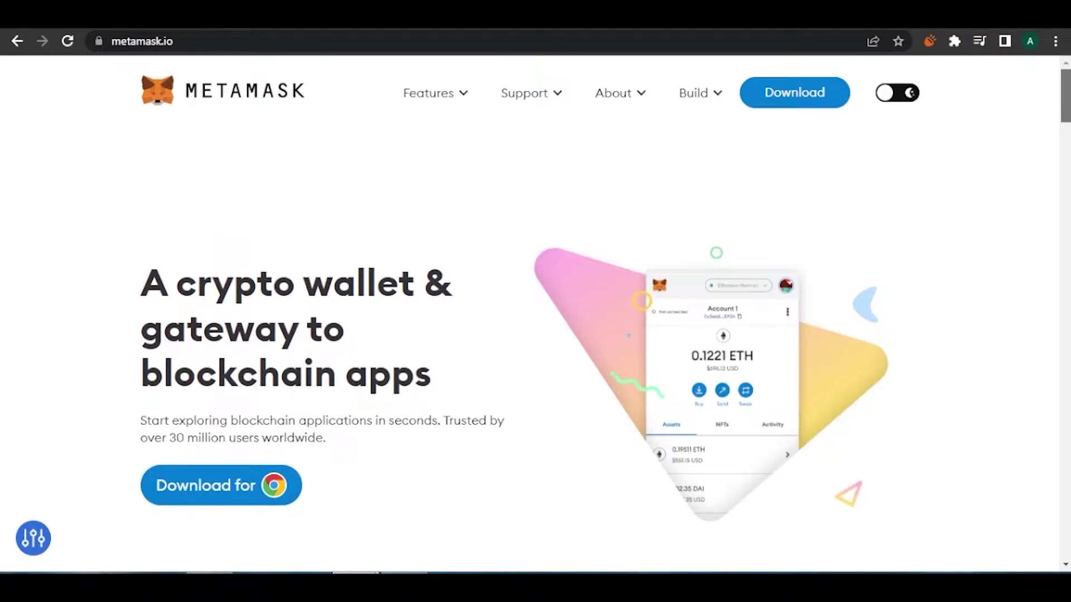
scroll(536, 313, "down", 1)
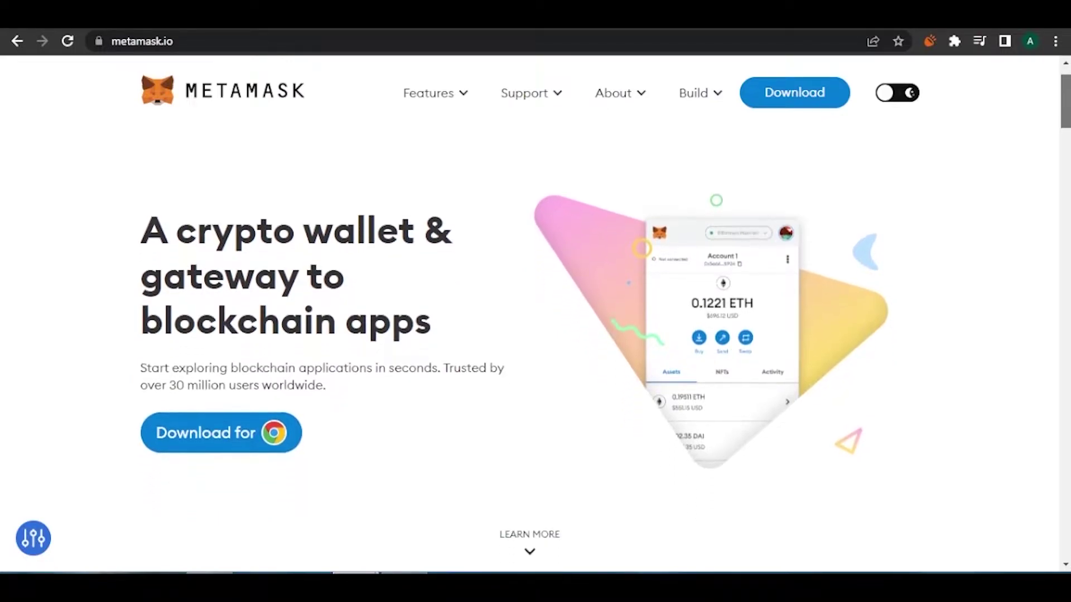
scroll(535, 312, "down", 8)
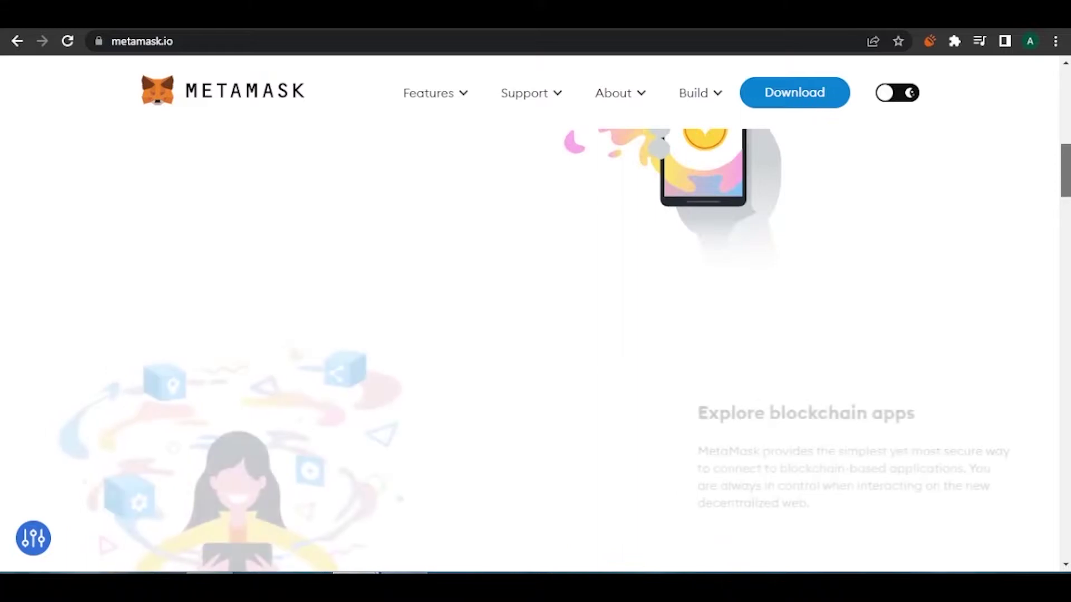
scroll(536, 312, "up", 2)
scroll(535, 312, "up", 2)
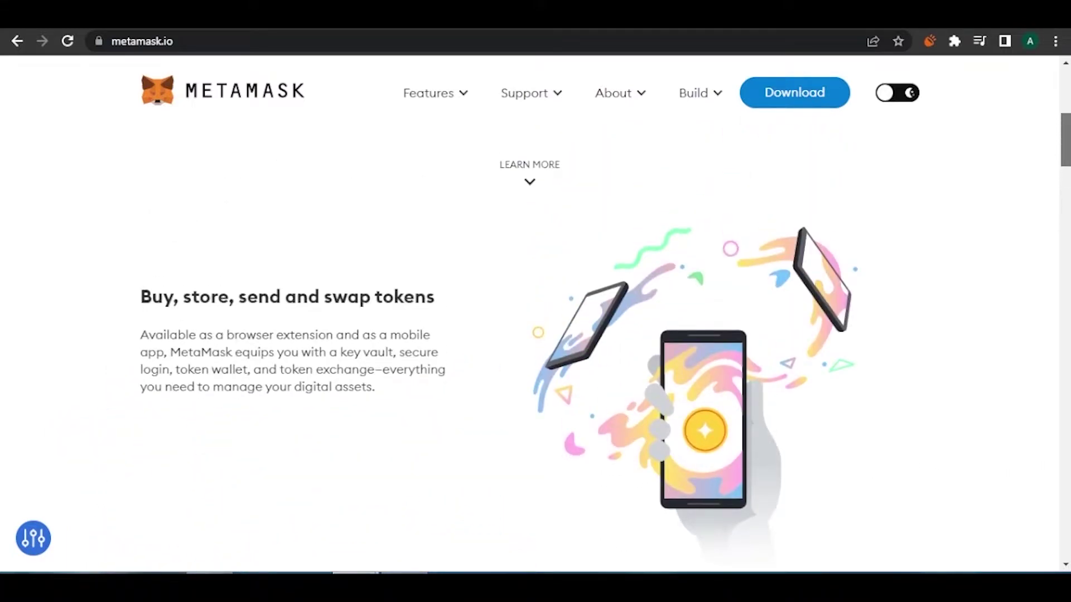
scroll(536, 313, "up", 2)
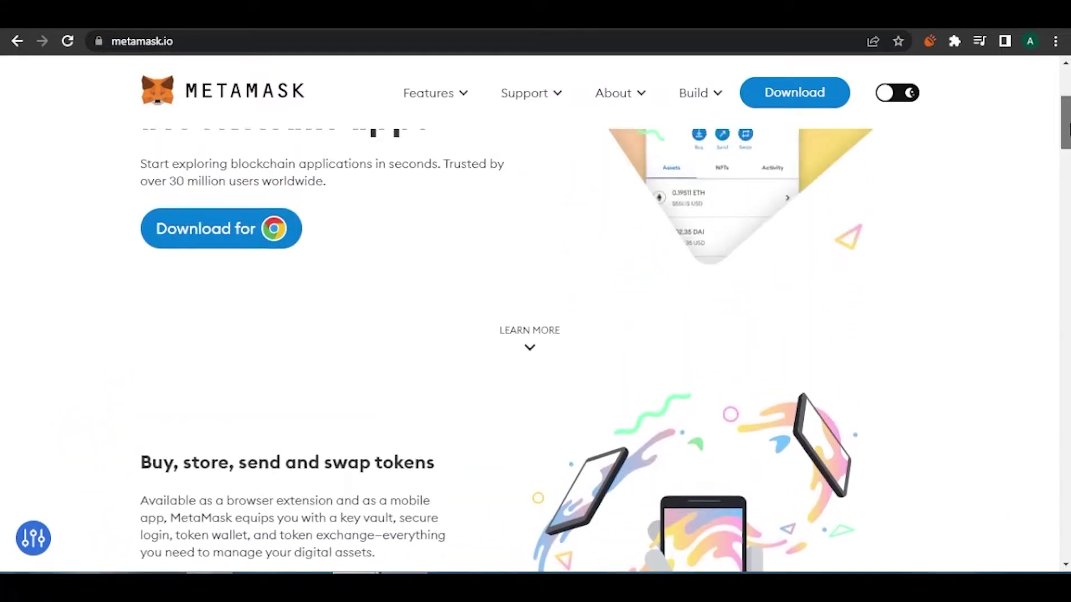
scroll(536, 312, "down", 6)
scroll(535, 312, "up", 10)
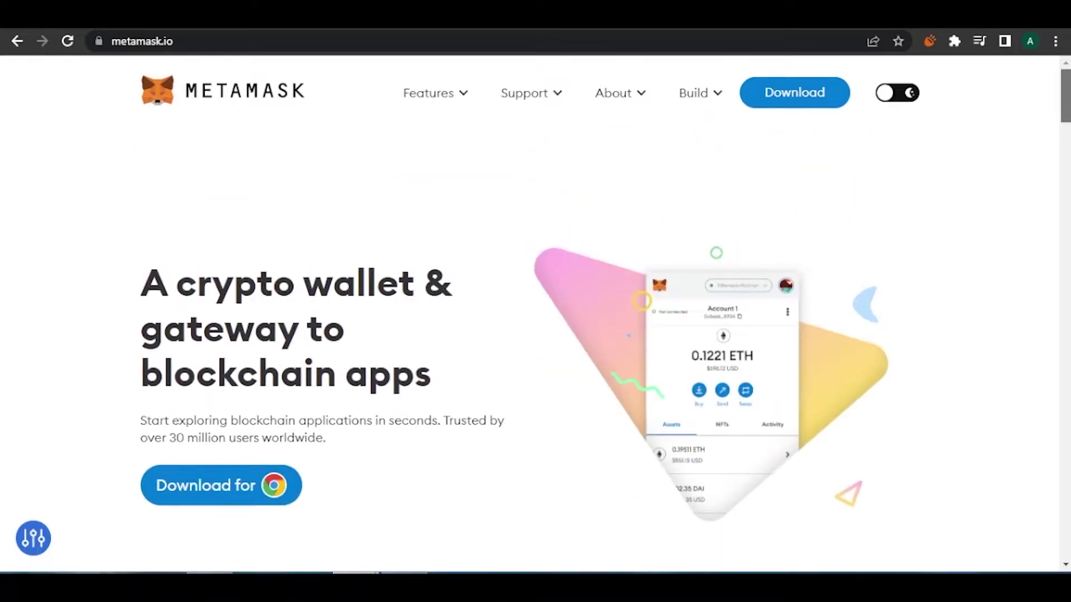
left_click_drag(1068, 91, 1068, 222)
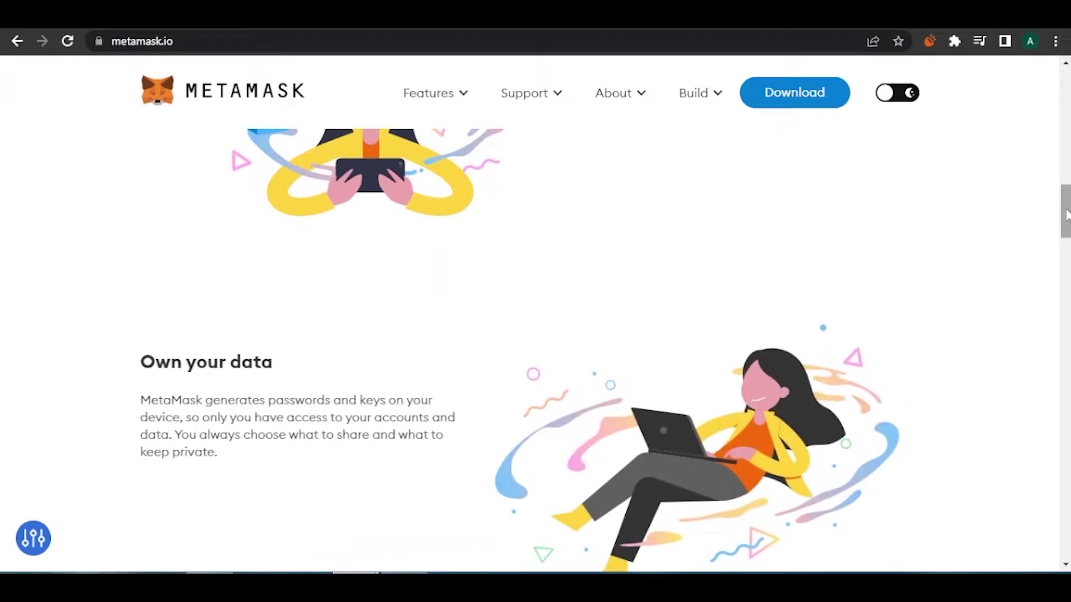
left_click_drag(1067, 215, 1066, 130)
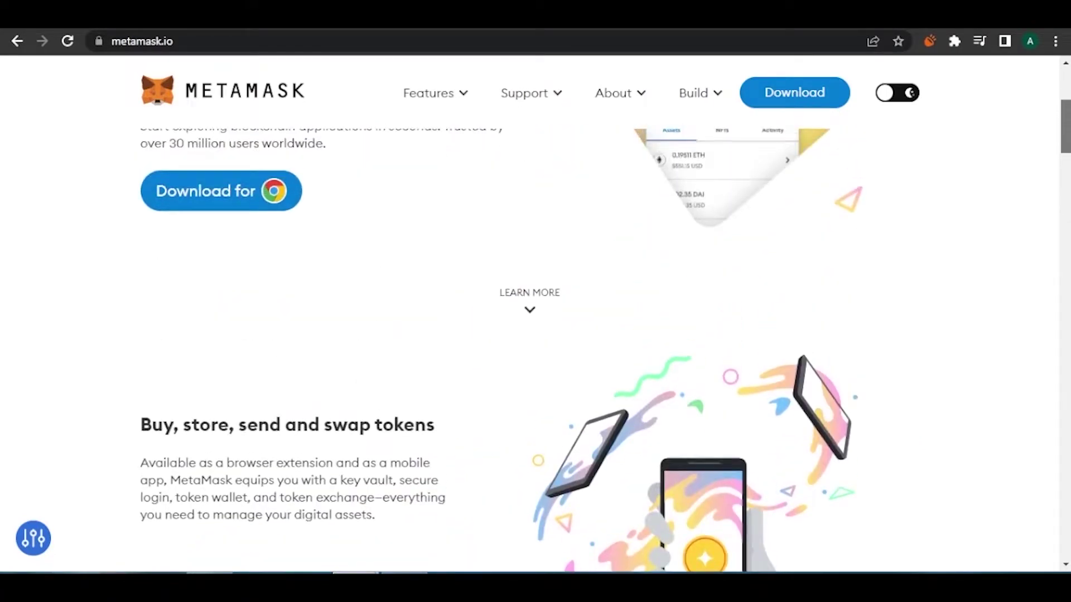
scroll(536, 313, "up", 5)
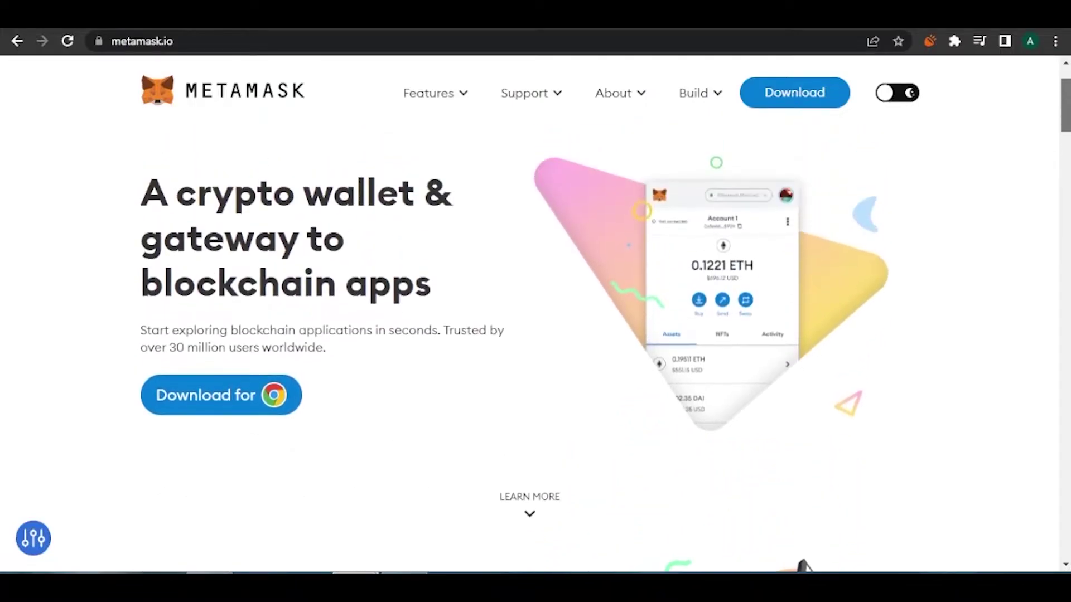
scroll(535, 313, "down", 5)
scroll(535, 313, "up", 4)
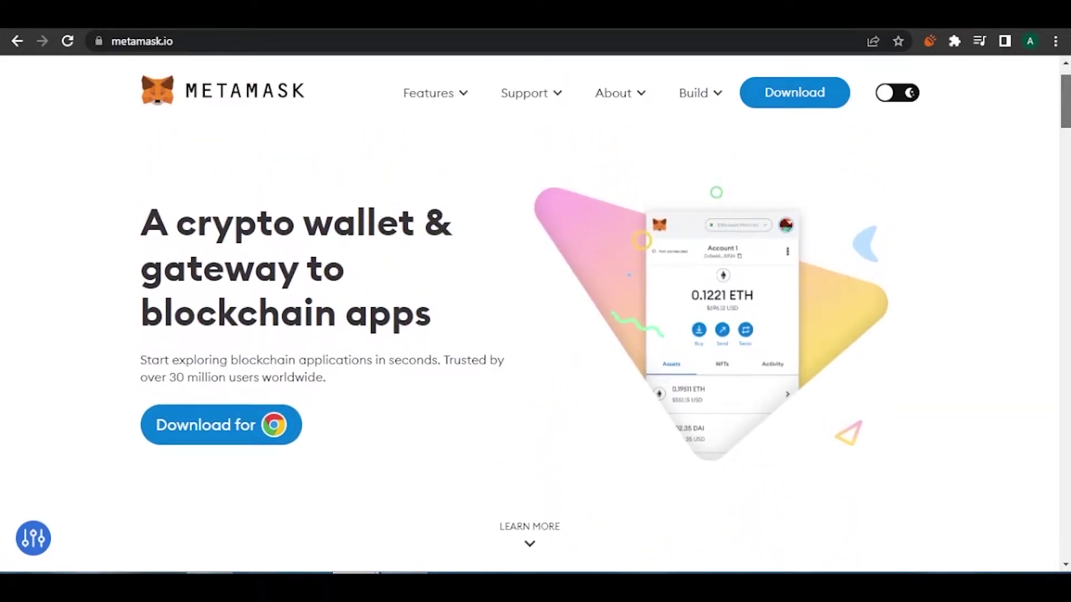
scroll(1067, 154, "down", 5)
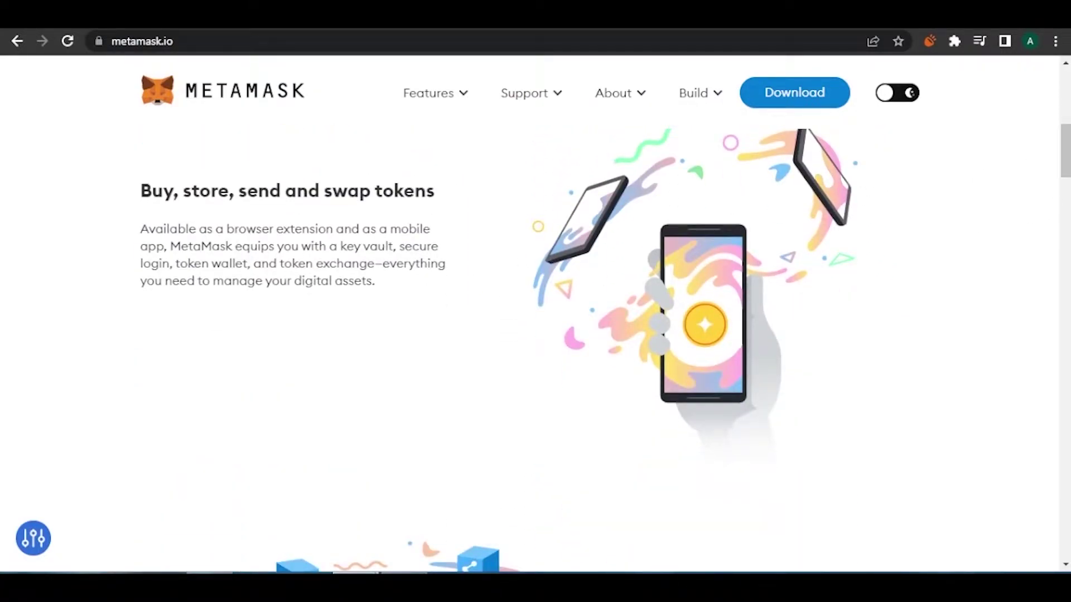
scroll(1067, 205, "down", 5)
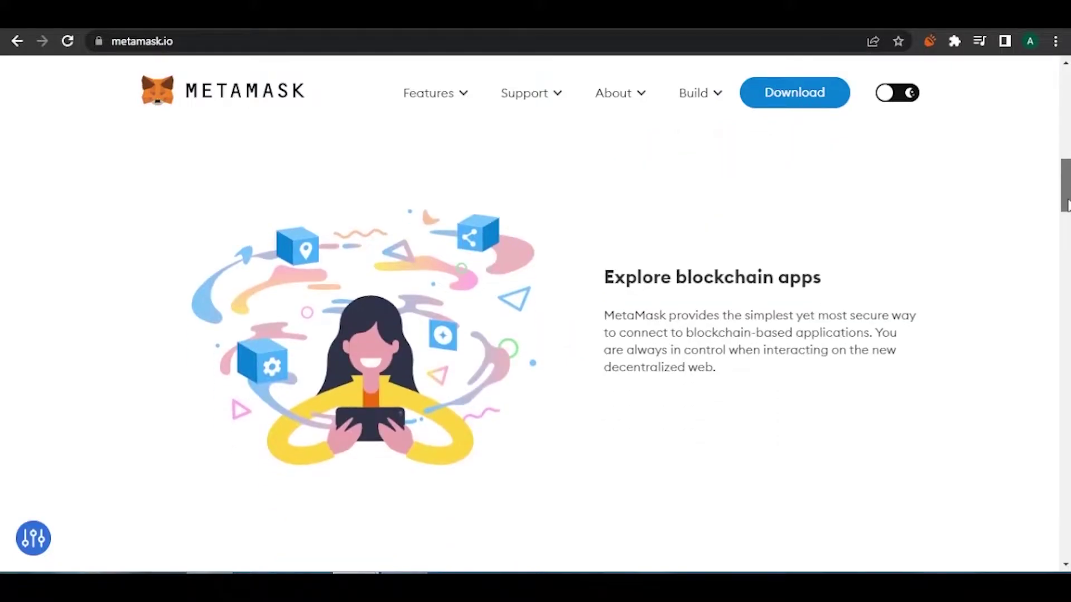
left_click_drag(1066, 205, 1058, 342)
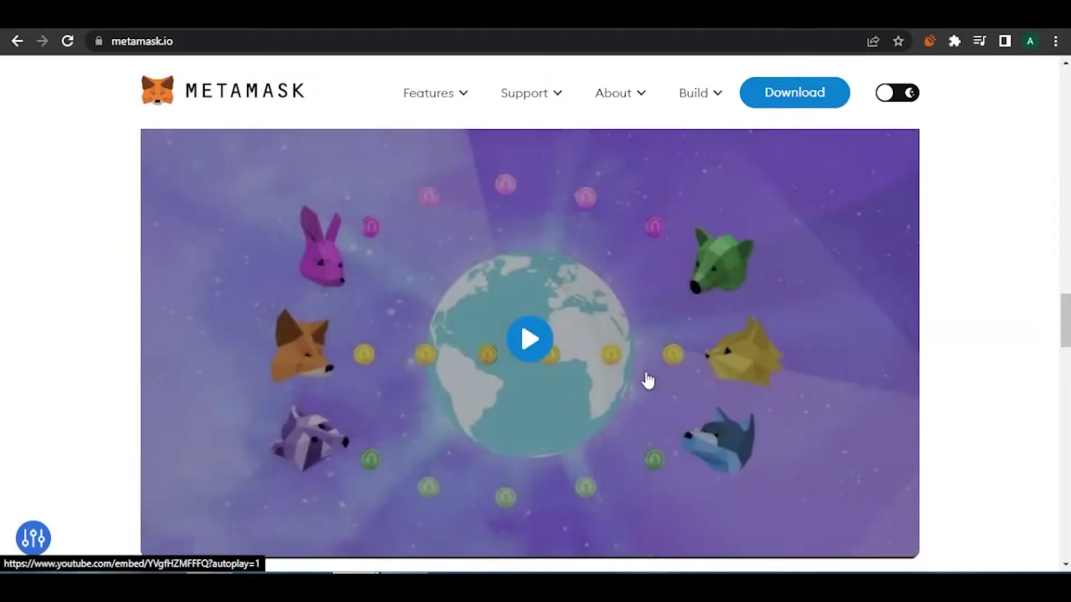
left_click(686, 303)
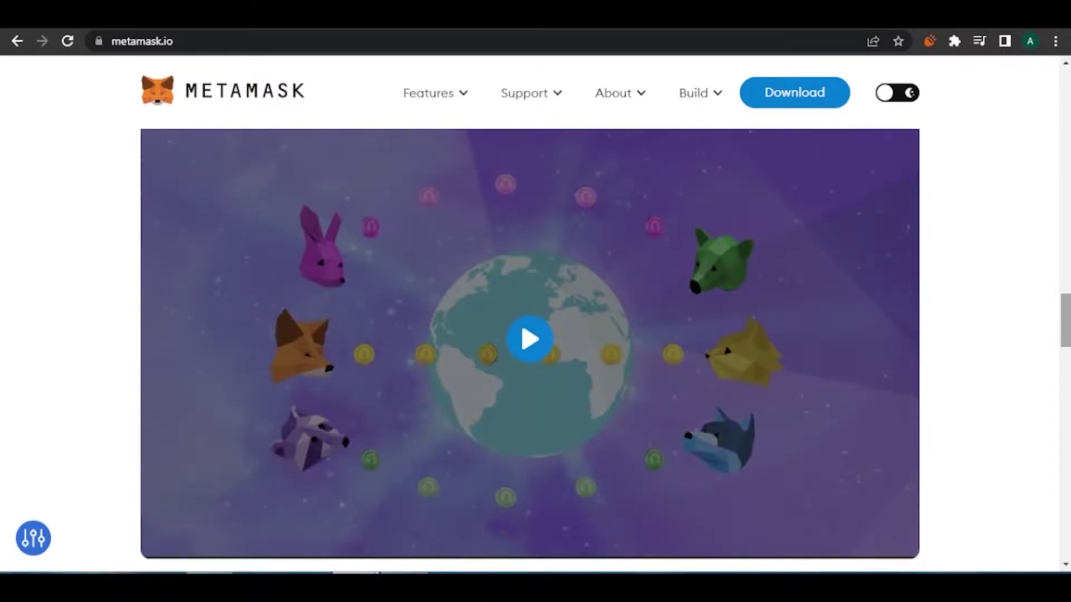
left_click_drag(1066, 331, 1066, 92)
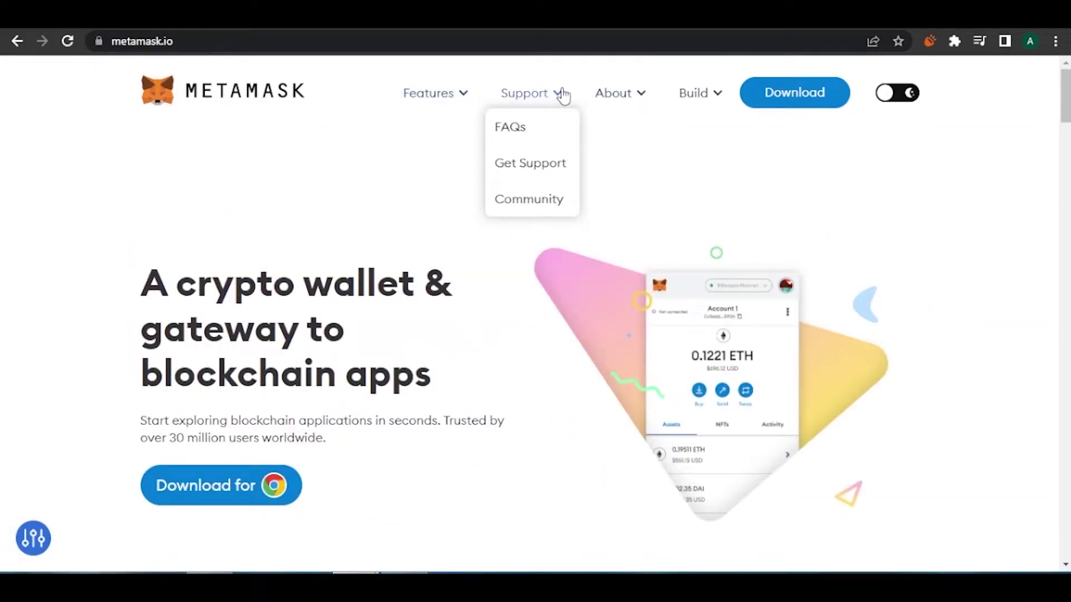
Switch the site to dark theme and bring up the Download page's Install MetaMask for Chrome button
mouse_move(613, 96)
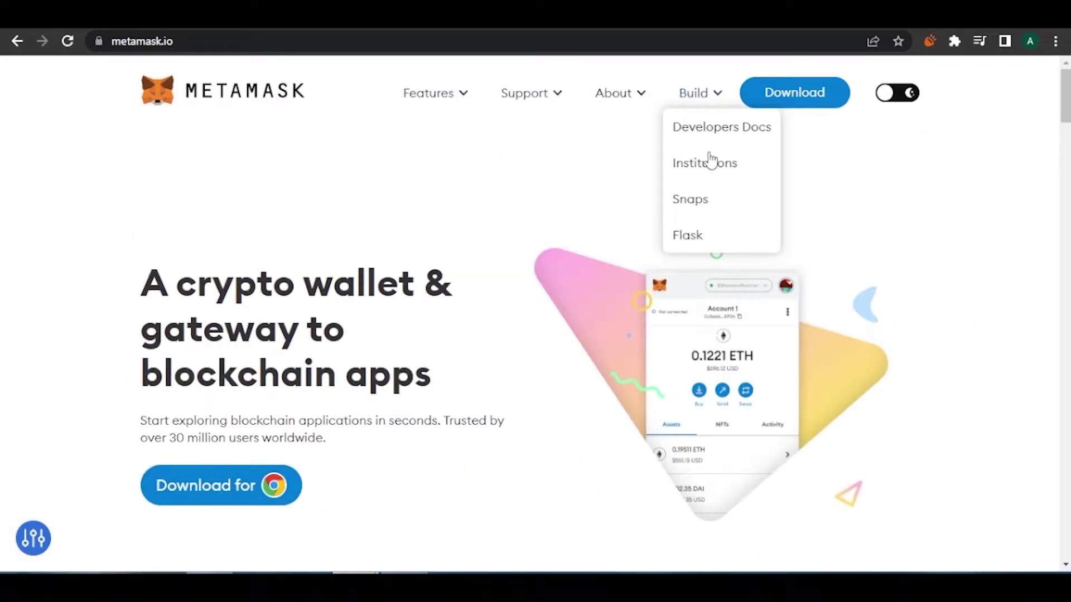
left_click(900, 98)
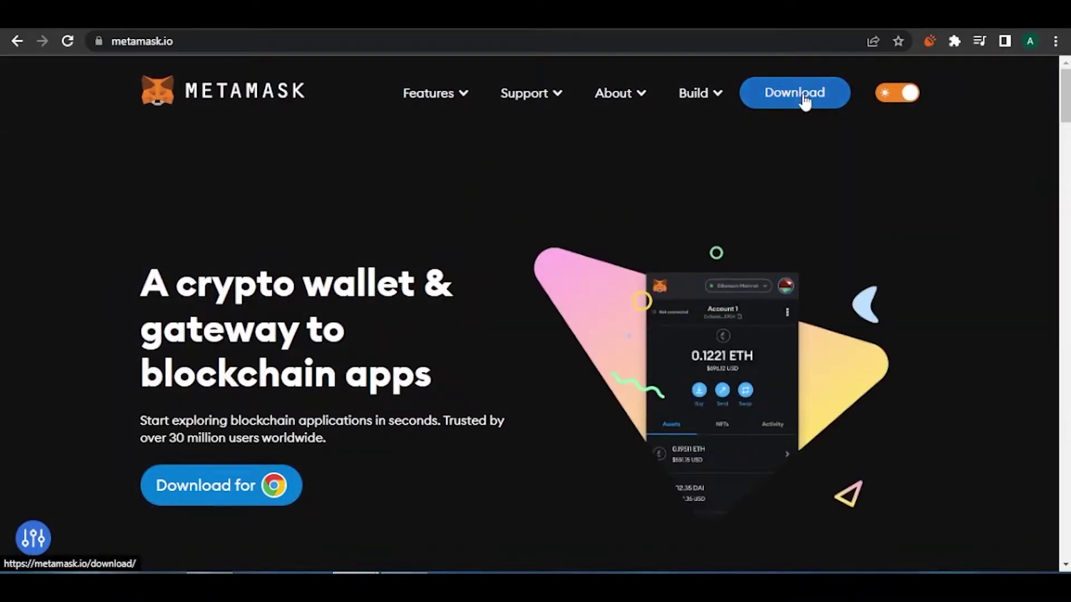
left_click(803, 99)
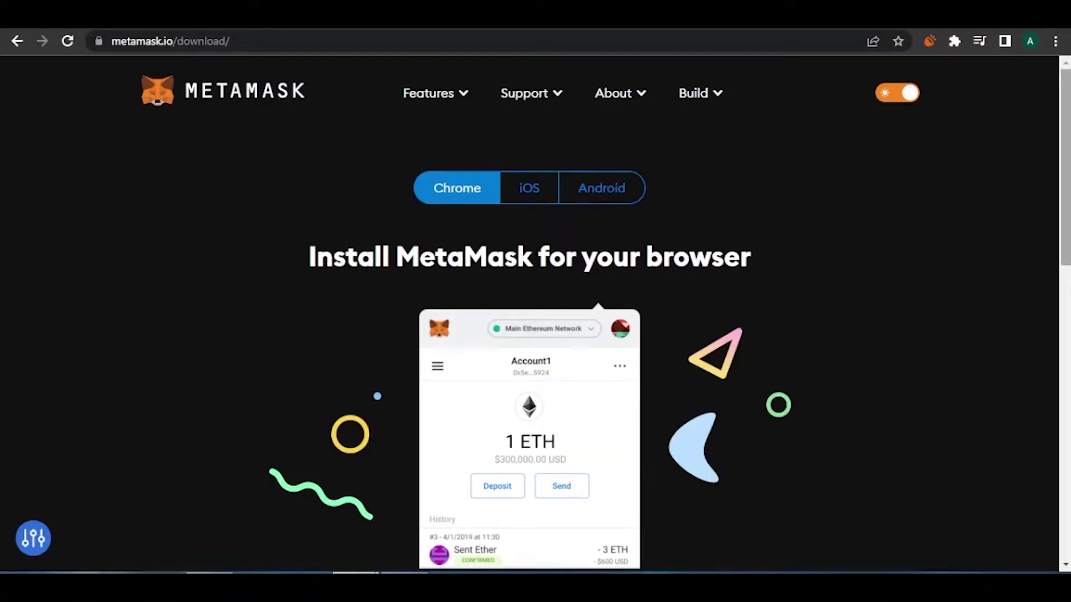
scroll(535, 320, "down", 3)
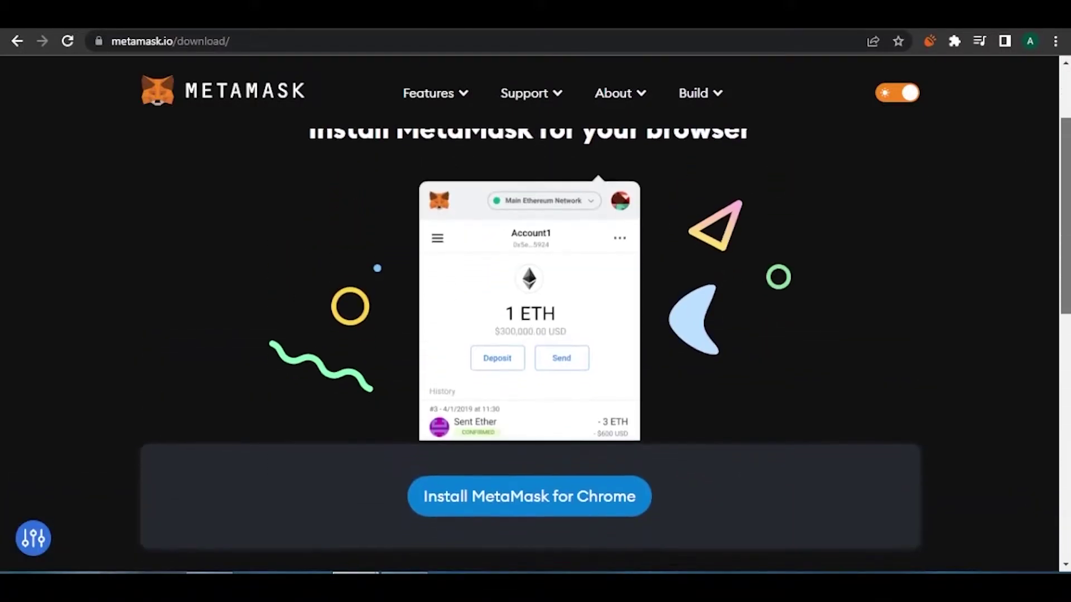
scroll(535, 321, "down", 3)
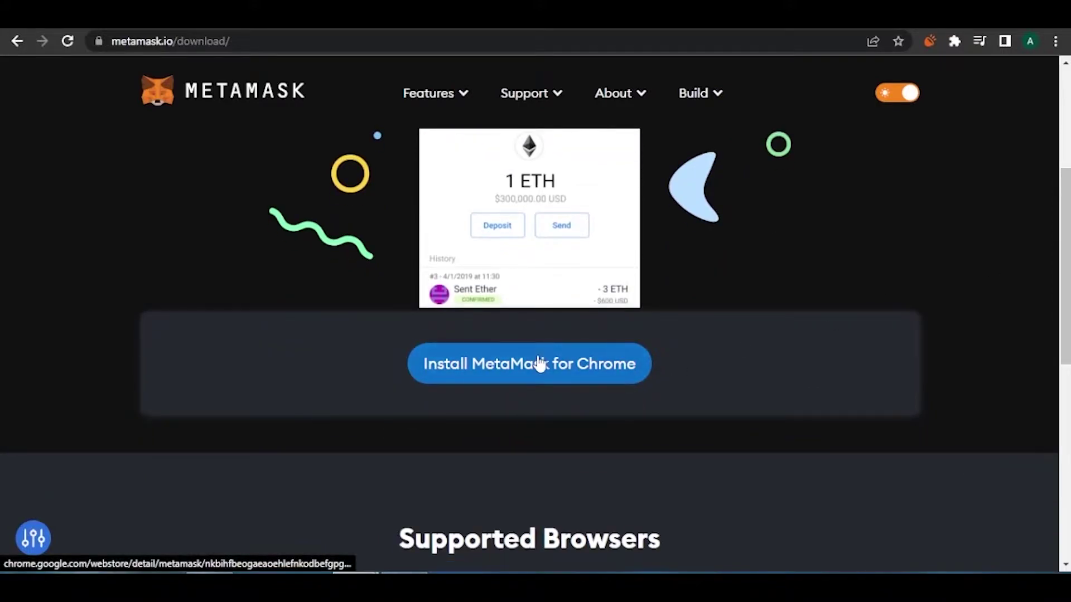
Open MetaMask's Chrome Web Store listing, which shows the extension already added to Chrome
left_click(539, 363)
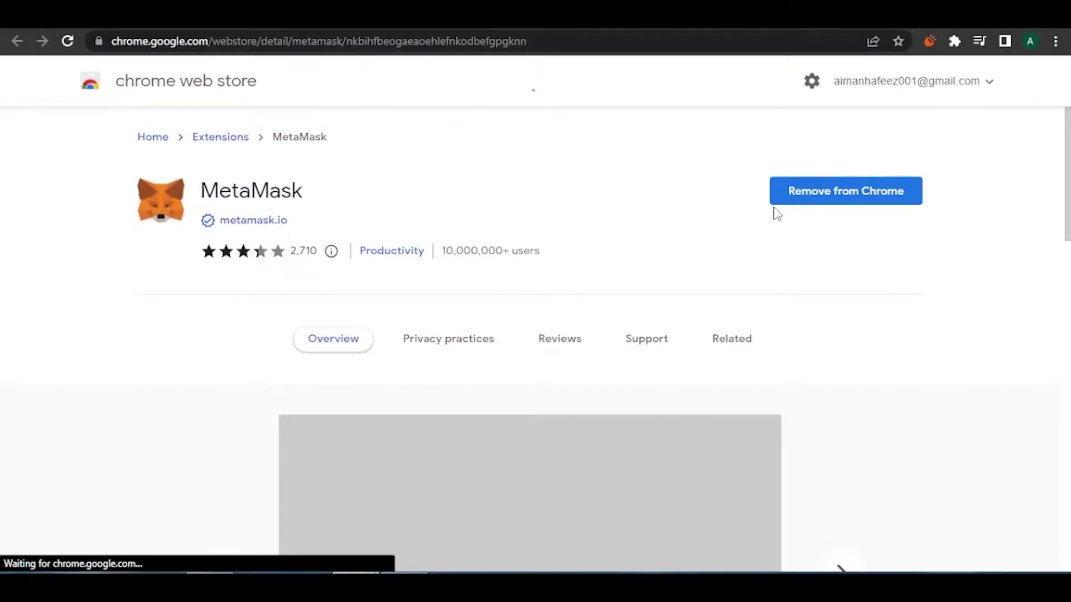
scroll(535, 335, "down", 1)
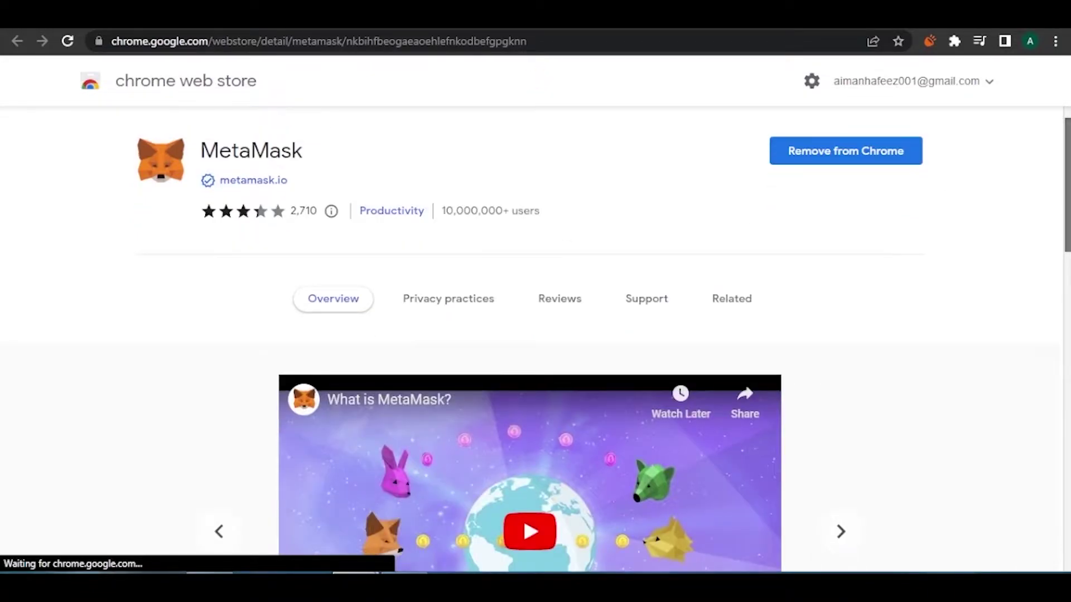
scroll(536, 335, "up", 1)
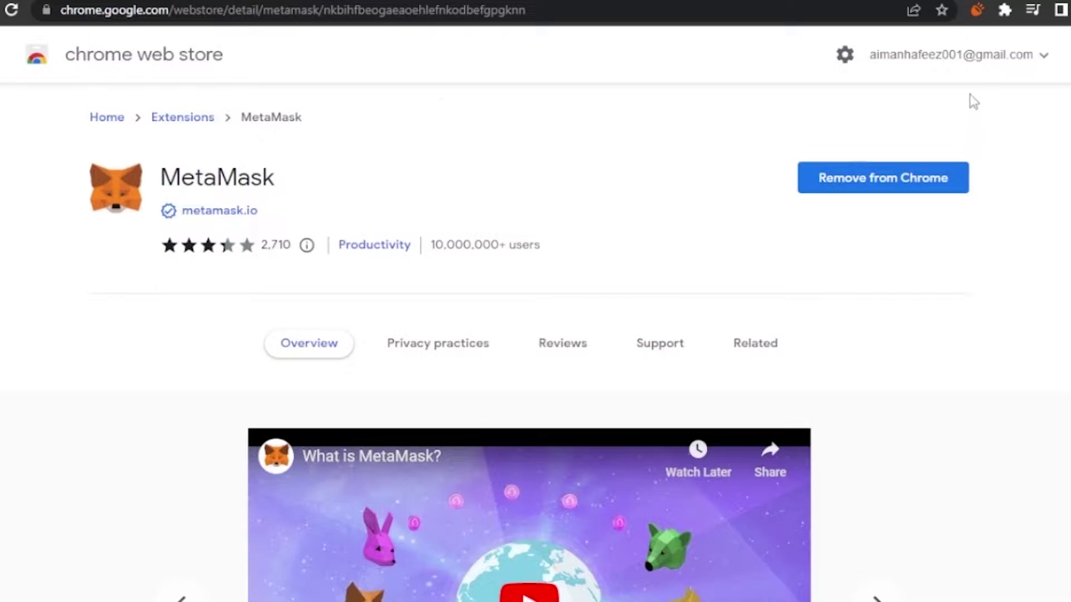
Pin MetaMask from Chrome's Extensions menu, then close the menu
left_click(1004, 11)
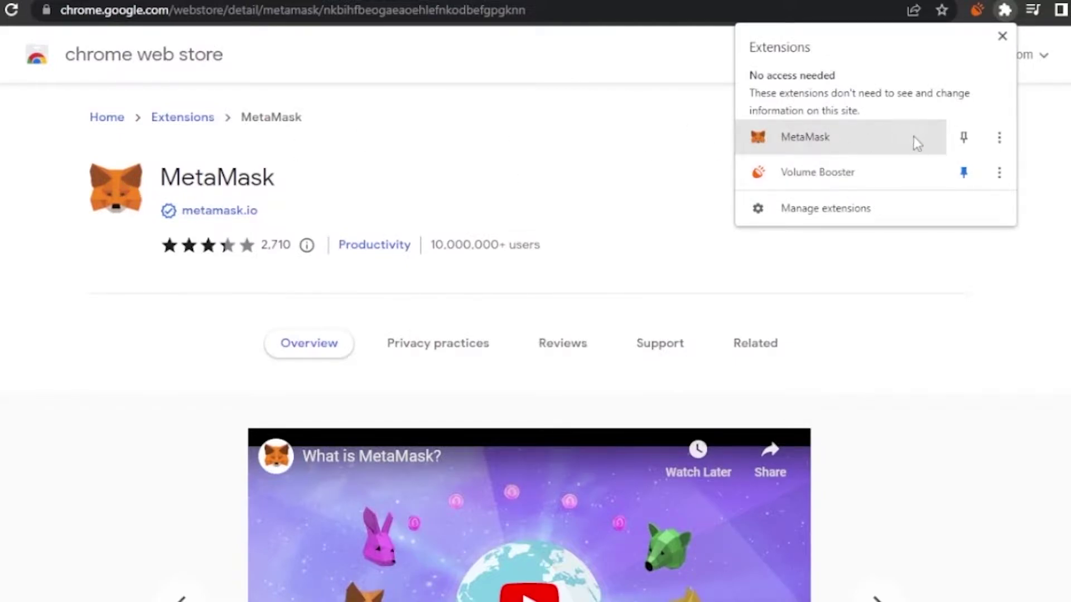
left_click(964, 137)
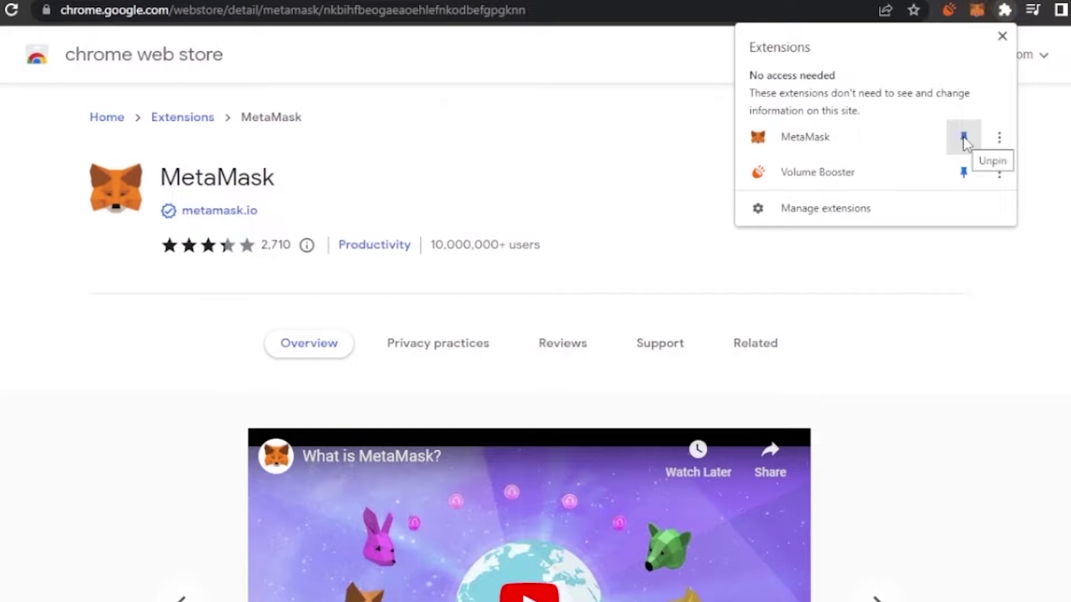
left_click(982, 5)
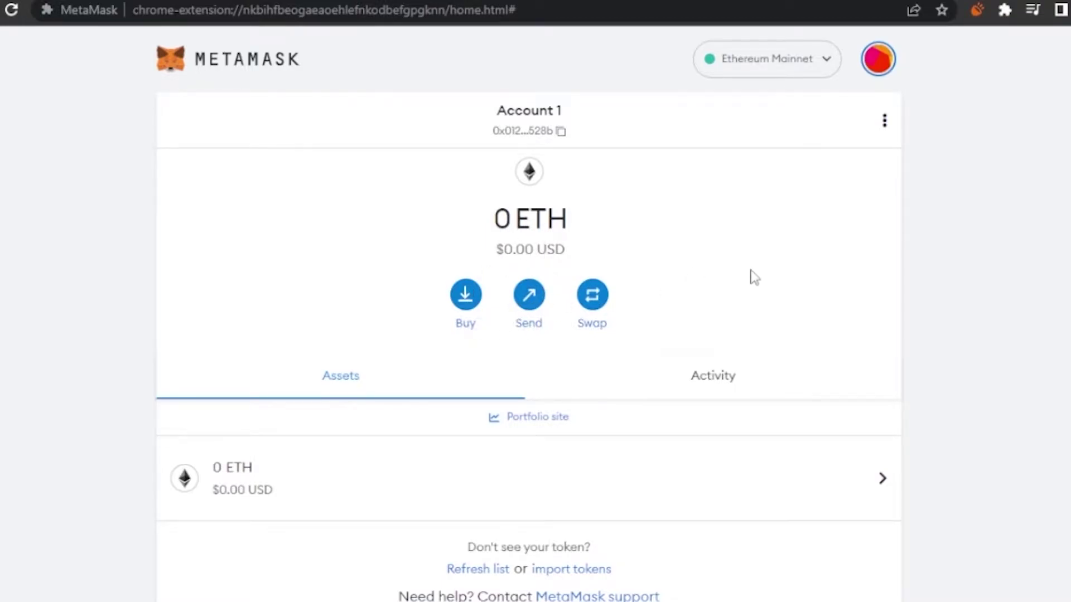
Pin MetaMask from the Extensions menu and open the Account 1 wallet from the fox icon
scroll(529, 301, "down", 2)
scroll(529, 301, "up", 2)
left_click(1004, 12)
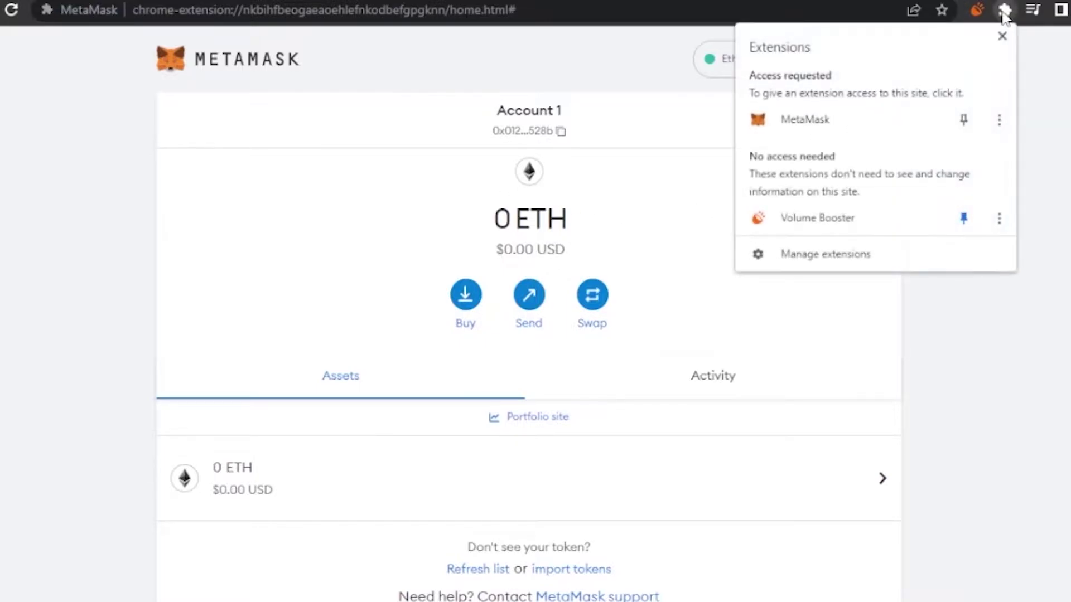
left_click(963, 119)
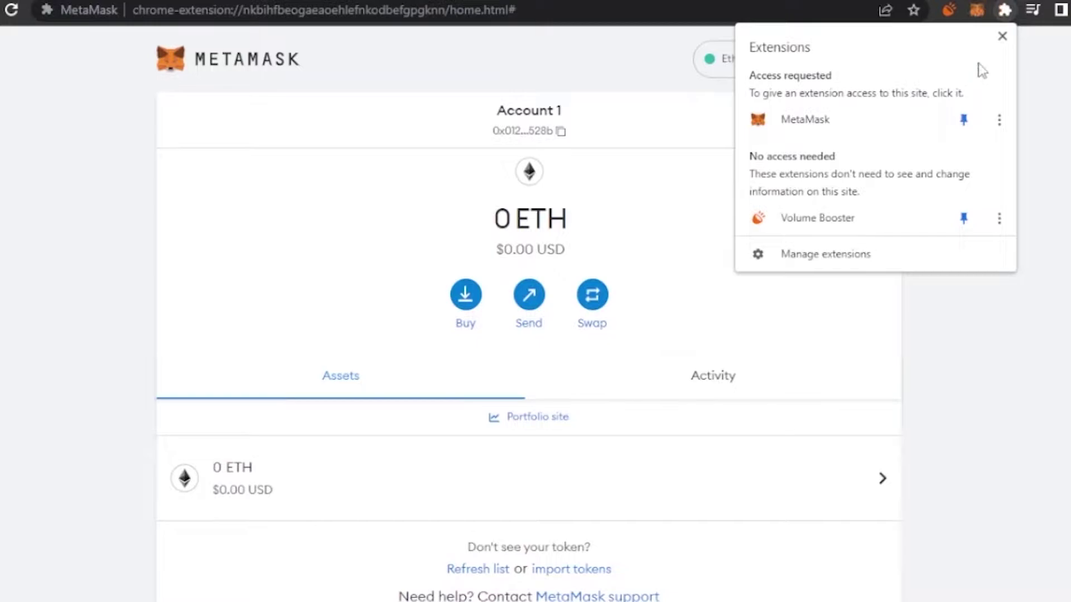
left_click(973, 12)
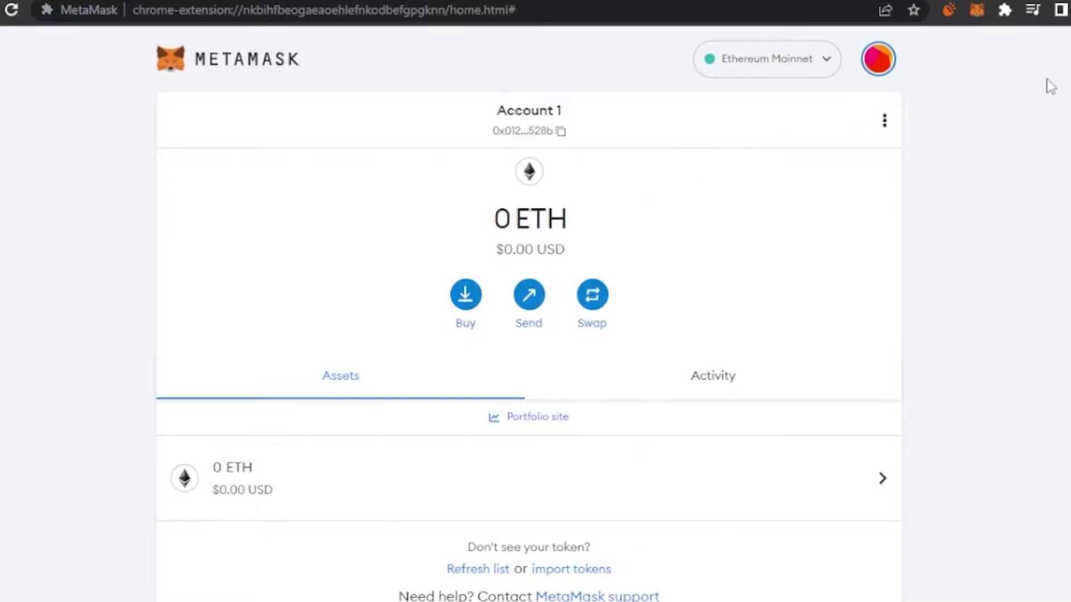
scroll(529, 312, "down", 1)
scroll(529, 312, "up", 1)
left_click(466, 309)
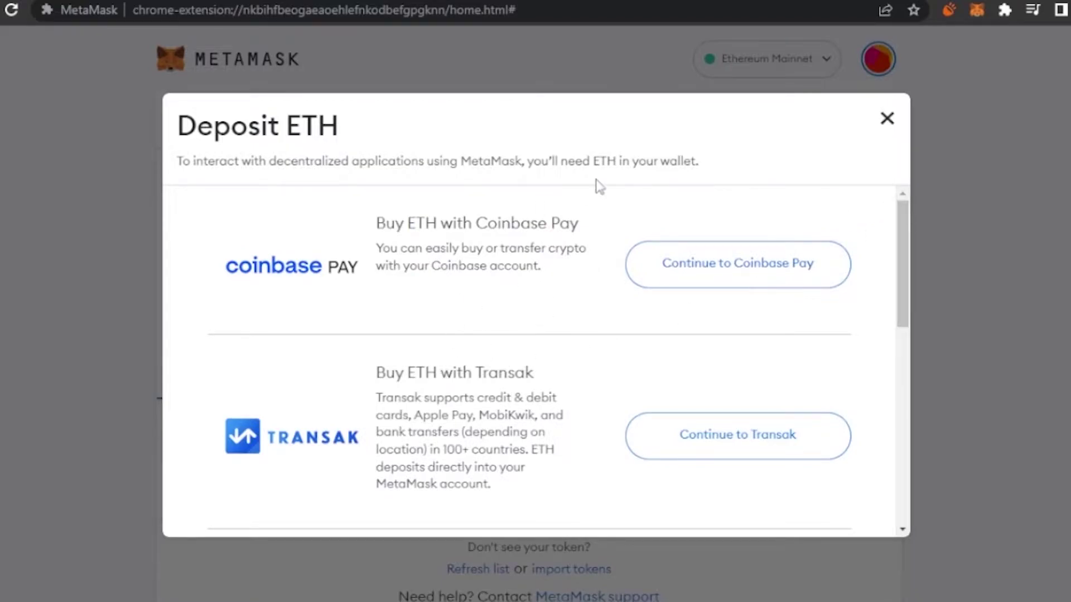
mouse_move(902, 212)
left_mouse_down()
mouse_move(929, 392)
mouse_move(929, 525)
mouse_move(925, 255)
mouse_move(911, 417)
mouse_move(902, 216)
left_mouse_up()
left_click(888, 119)
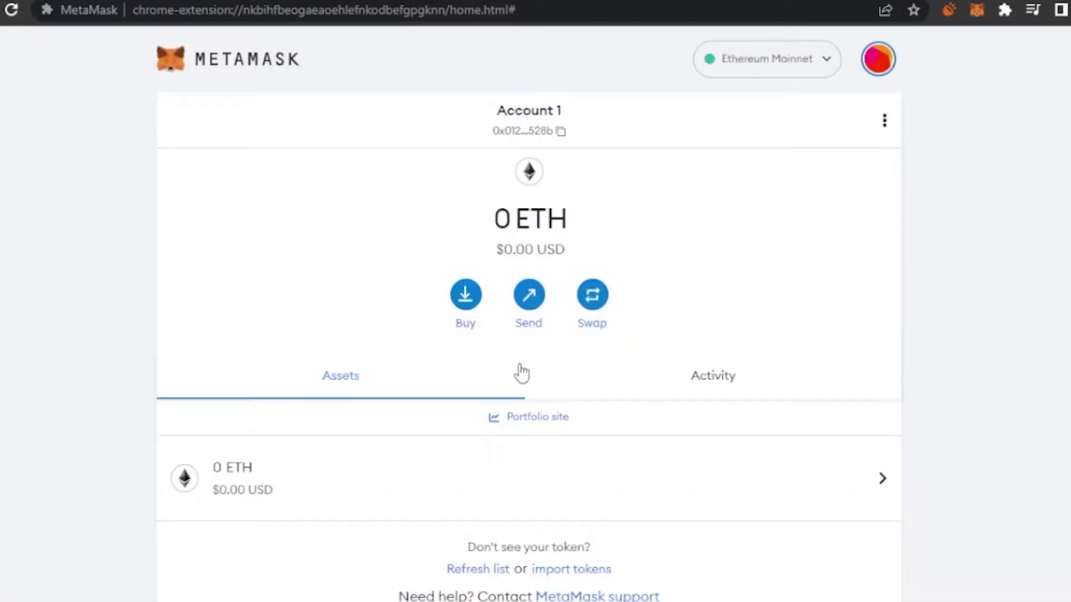
Cancel out of the Send screen, then start a swap and decline Smart Transactions
left_click(532, 295)
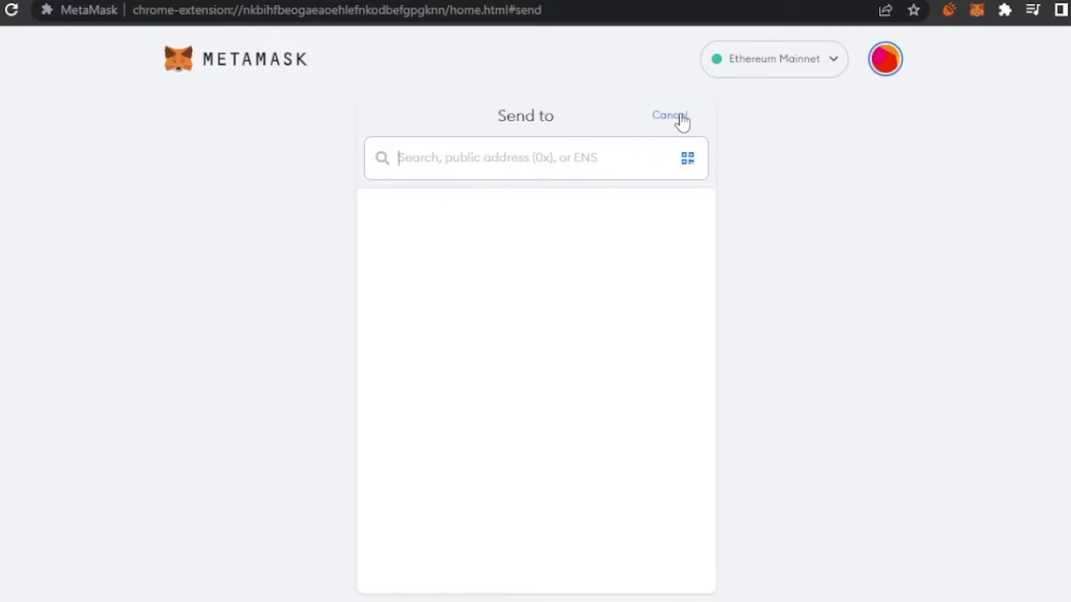
left_click(670, 115)
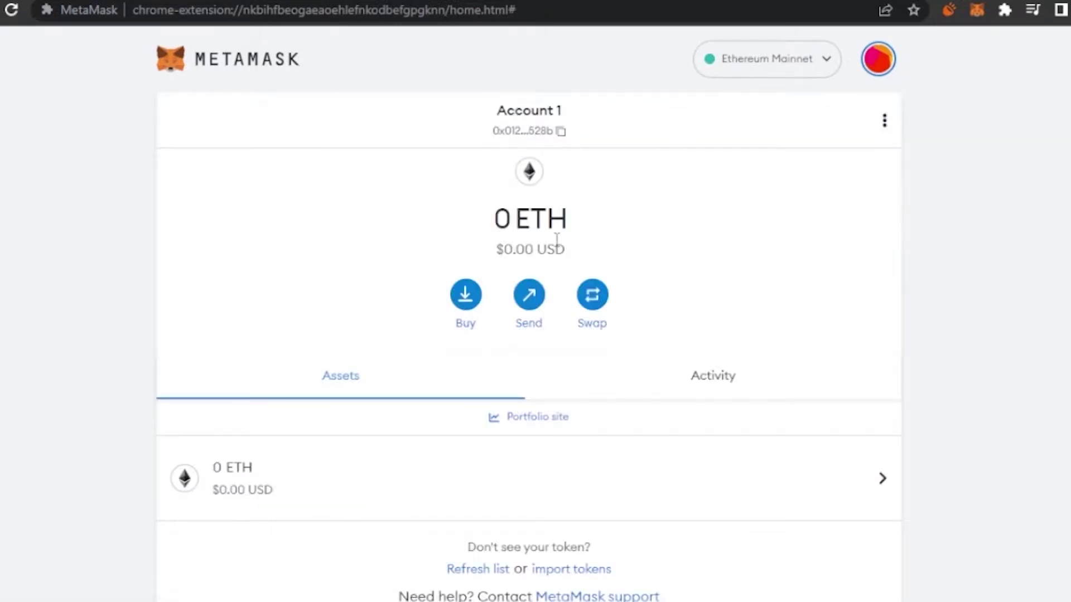
left_click(583, 299)
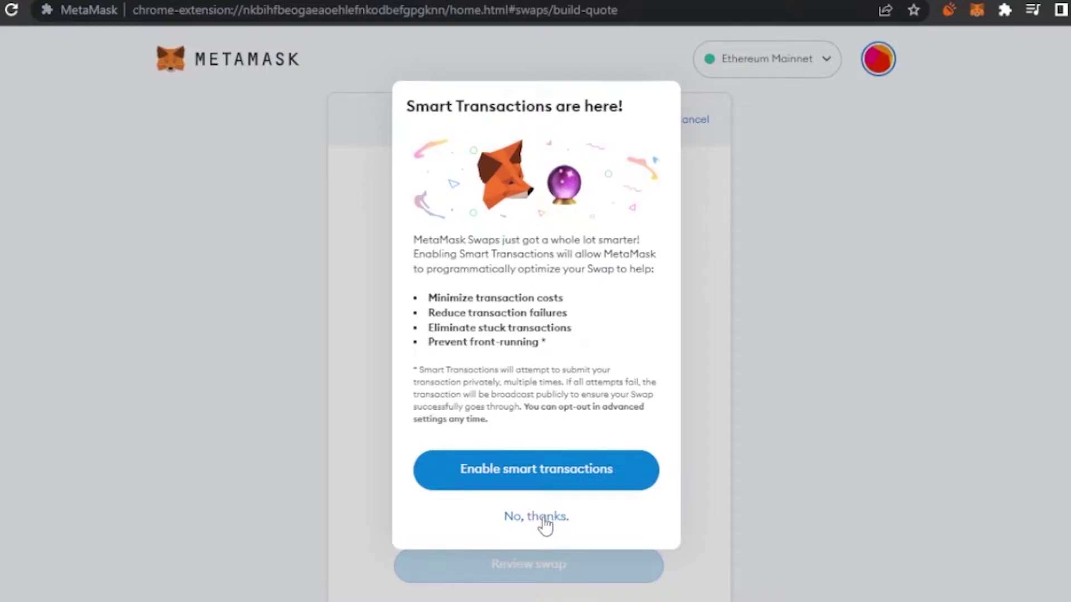
left_click(544, 519)
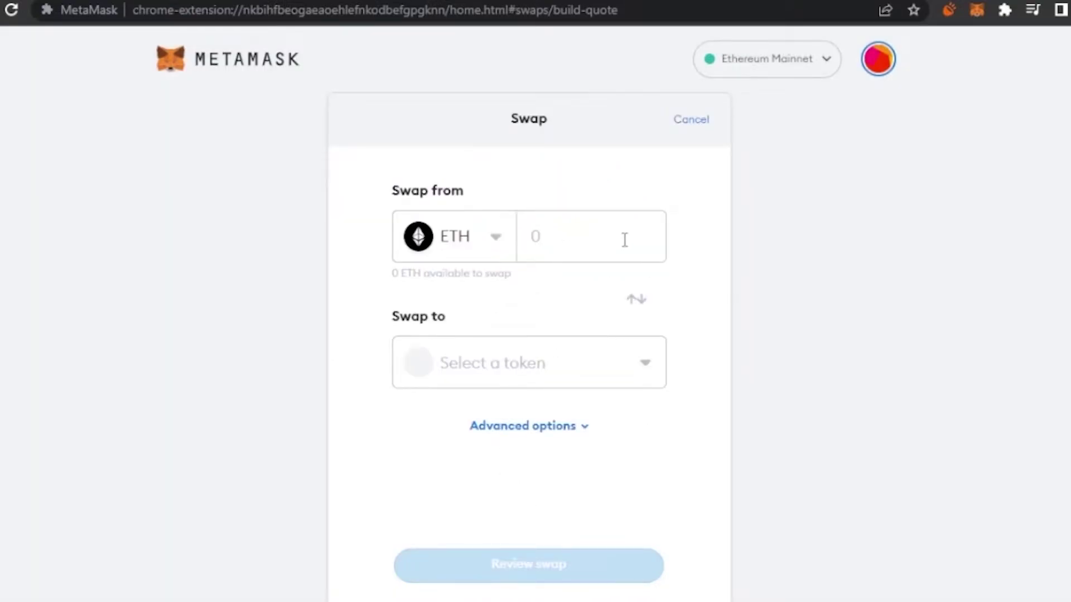
Browse the Swap-to token list, close it unchosen, and cancel the swap
left_click(633, 369)
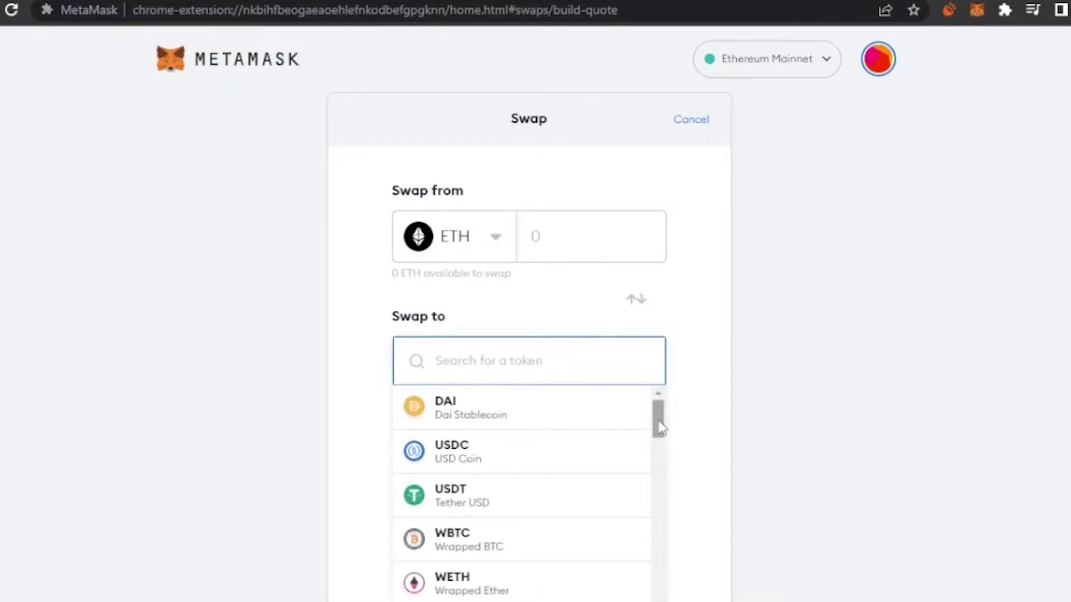
left_click_drag(658, 421, 668, 535)
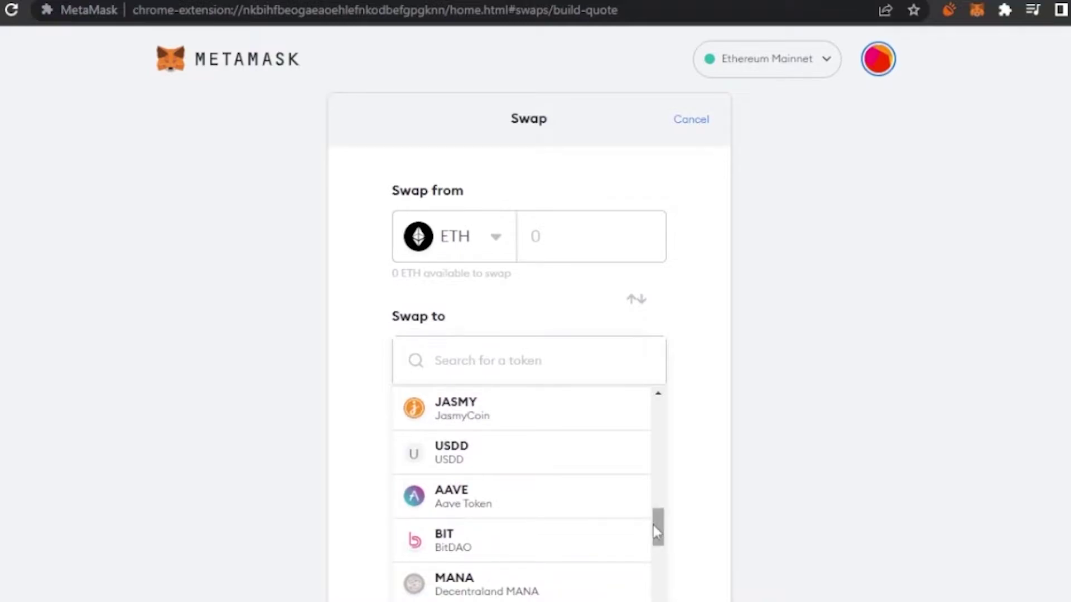
left_click_drag(652, 526, 658, 398)
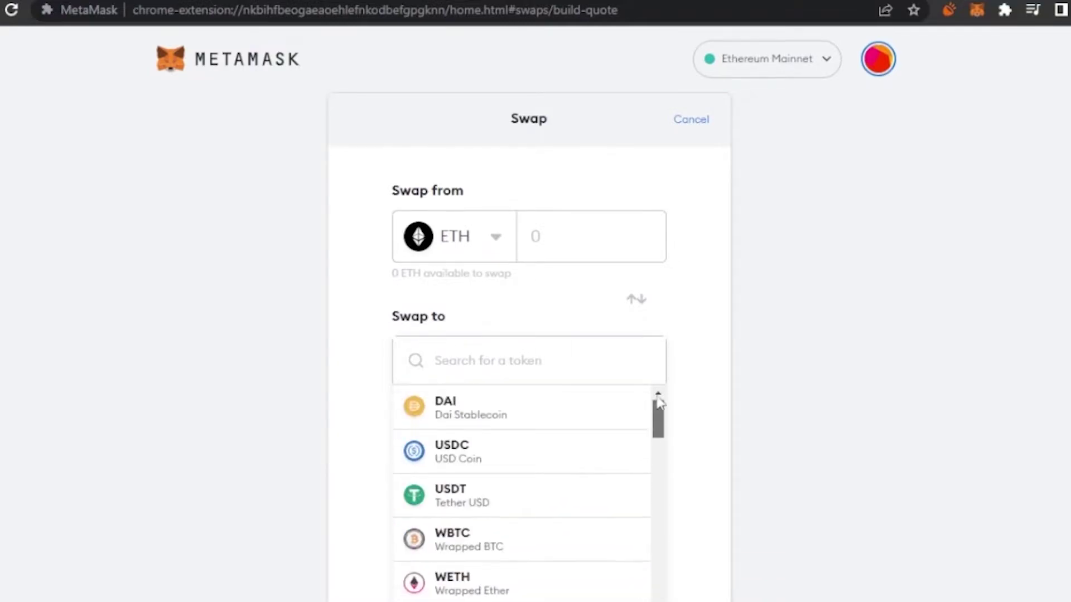
left_click(774, 294)
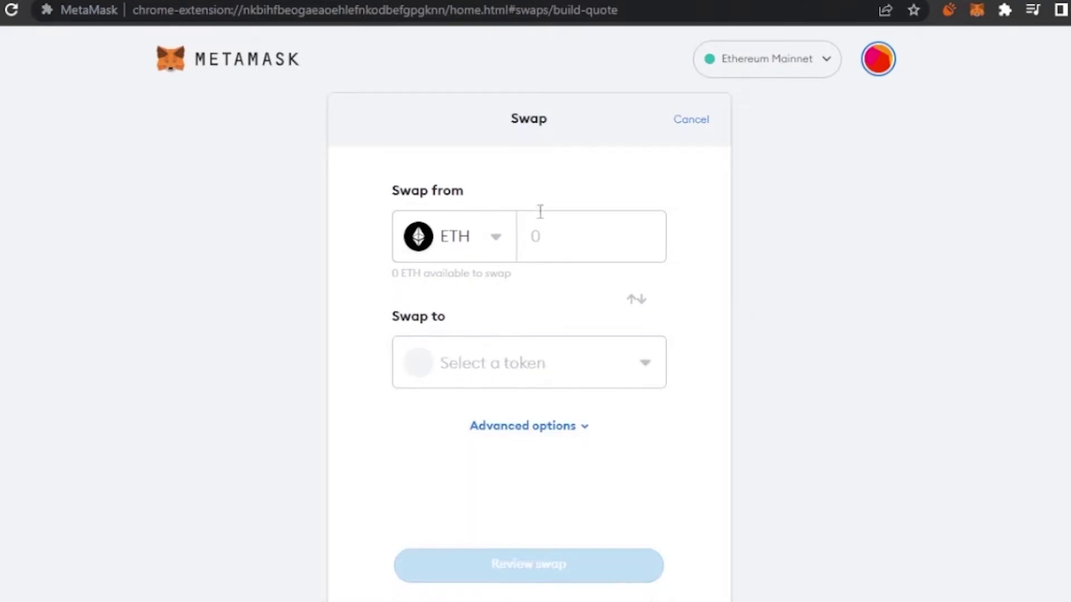
left_click(693, 135)
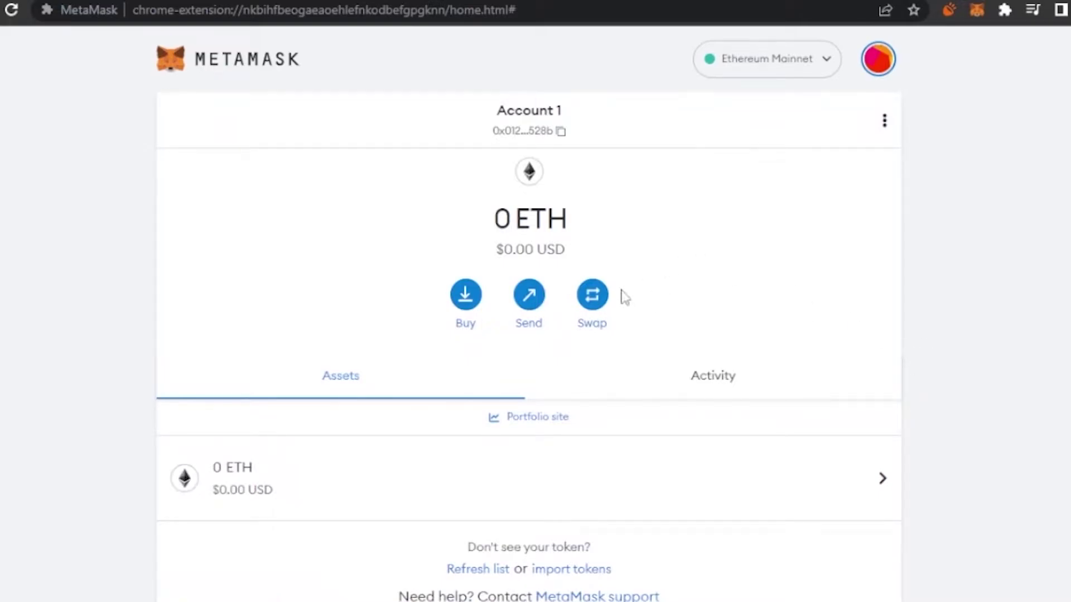
scroll(529, 313, "down", 1)
scroll(529, 313, "down", 1)
scroll(529, 313, "up", 2)
left_click(531, 310)
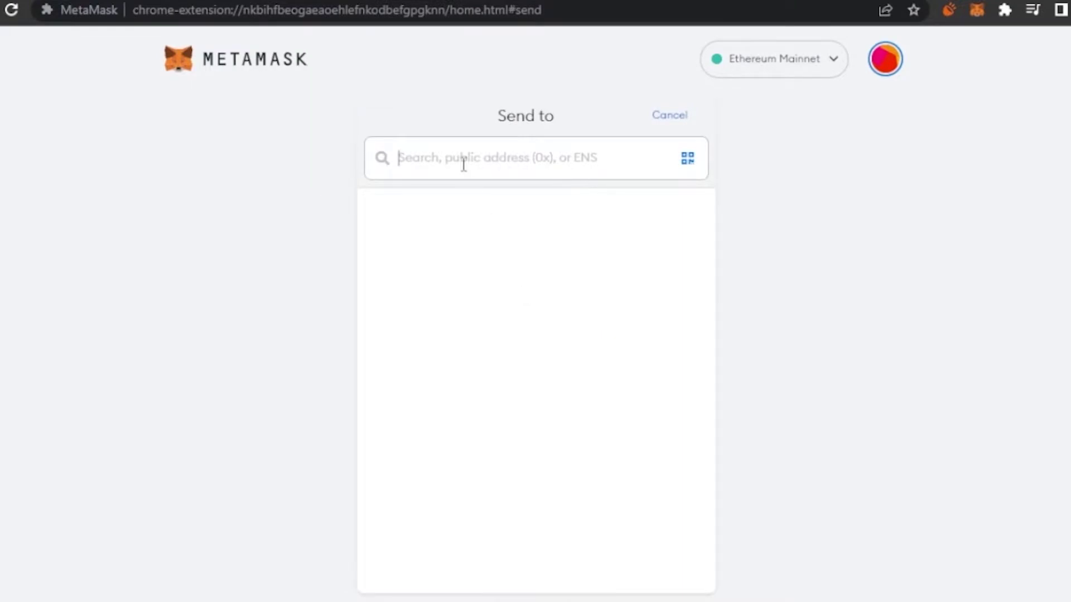
right_click(463, 163)
left_click(543, 269)
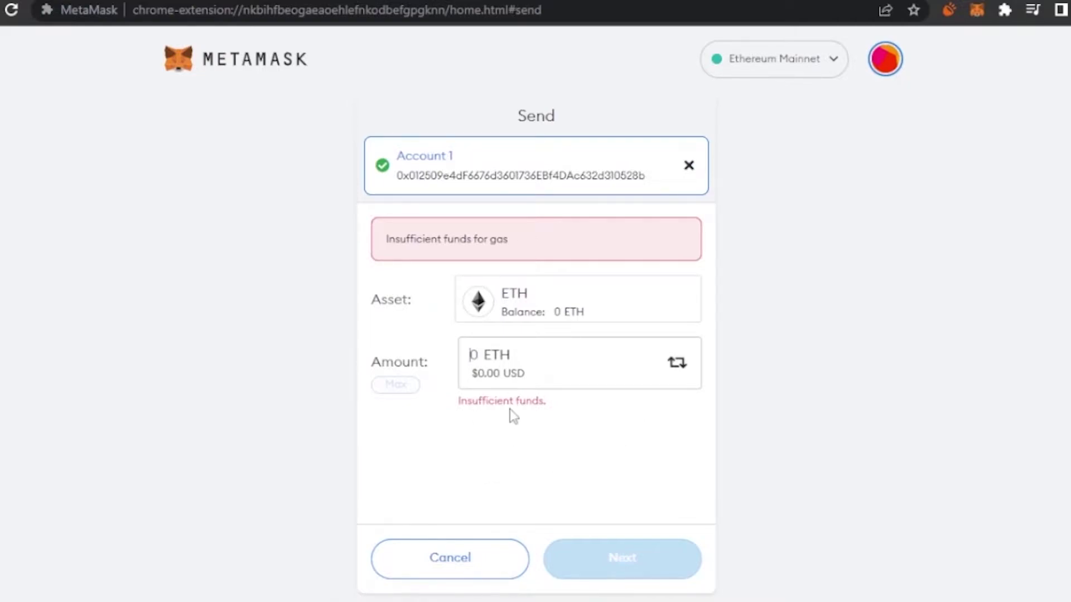
left_click(480, 556)
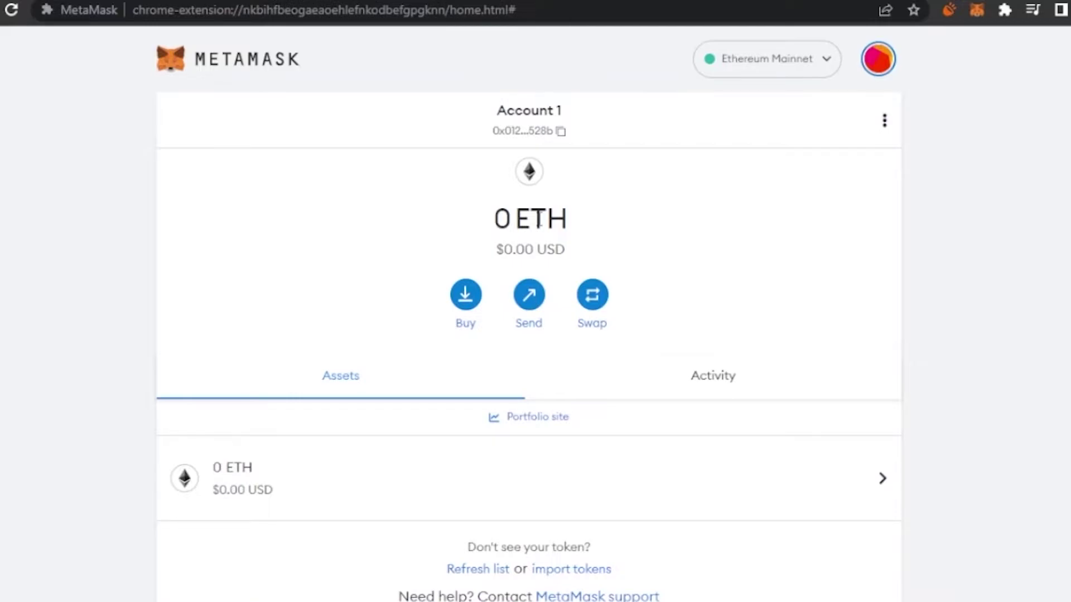
Open Settings from the account menu and set Account identicon to Blockies
left_click(876, 71)
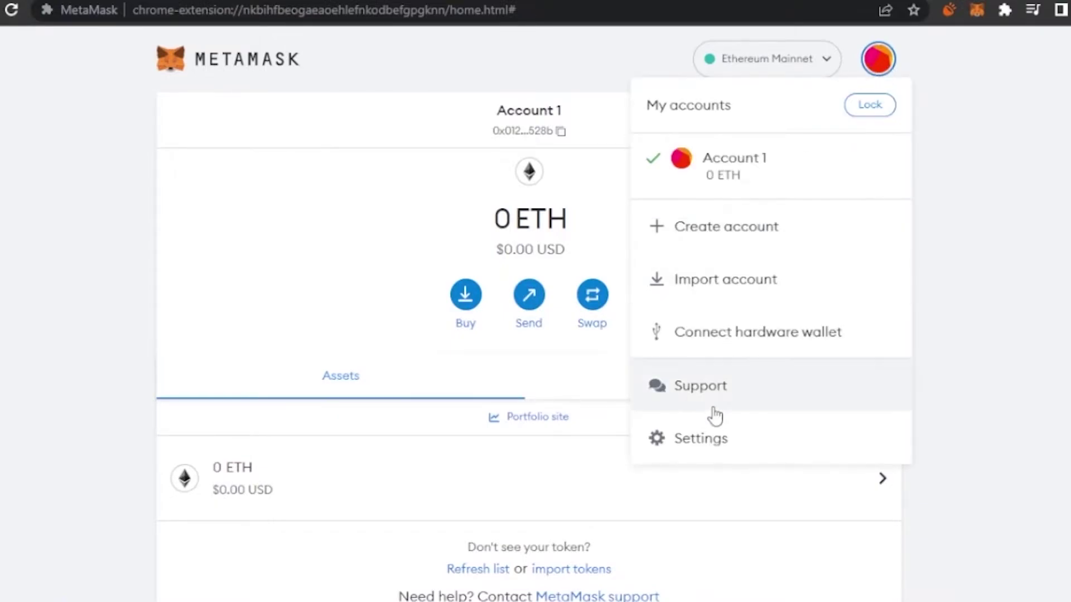
left_click(721, 447)
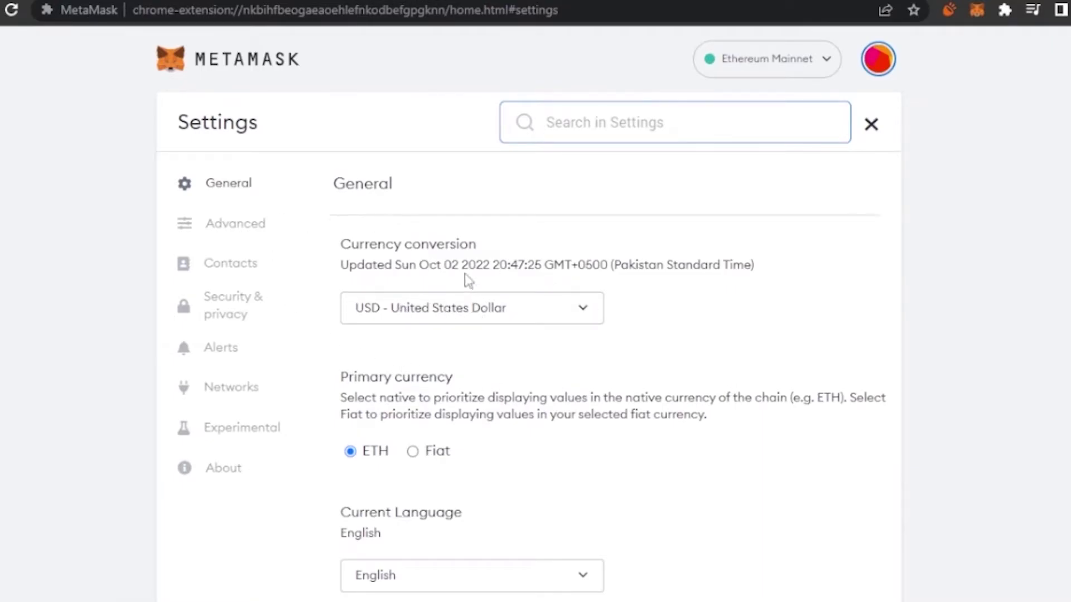
scroll(674, 302, "down", 4)
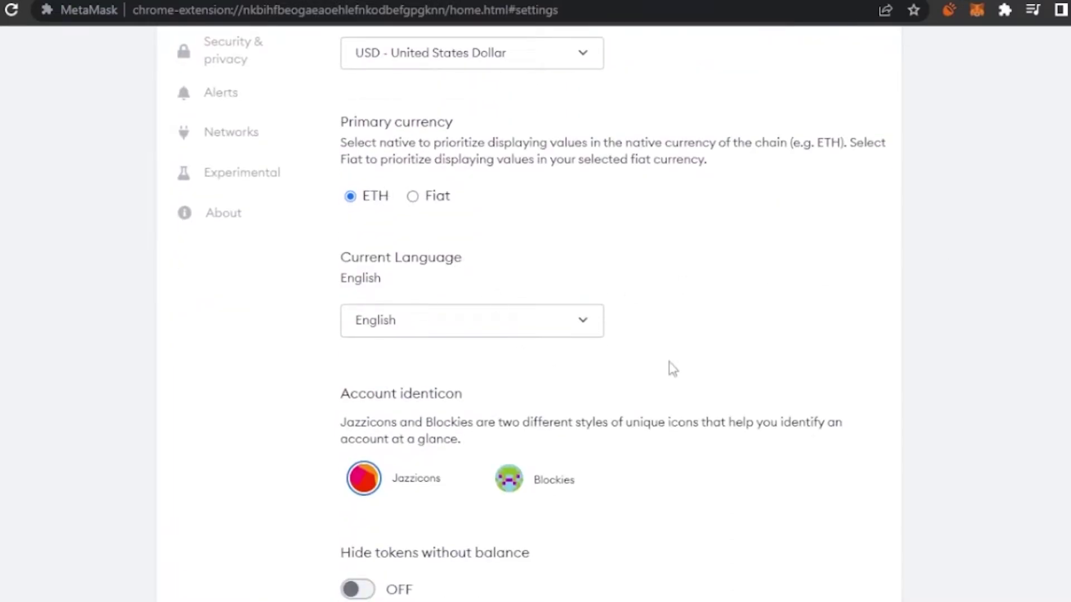
scroll(533, 312, "down", 2)
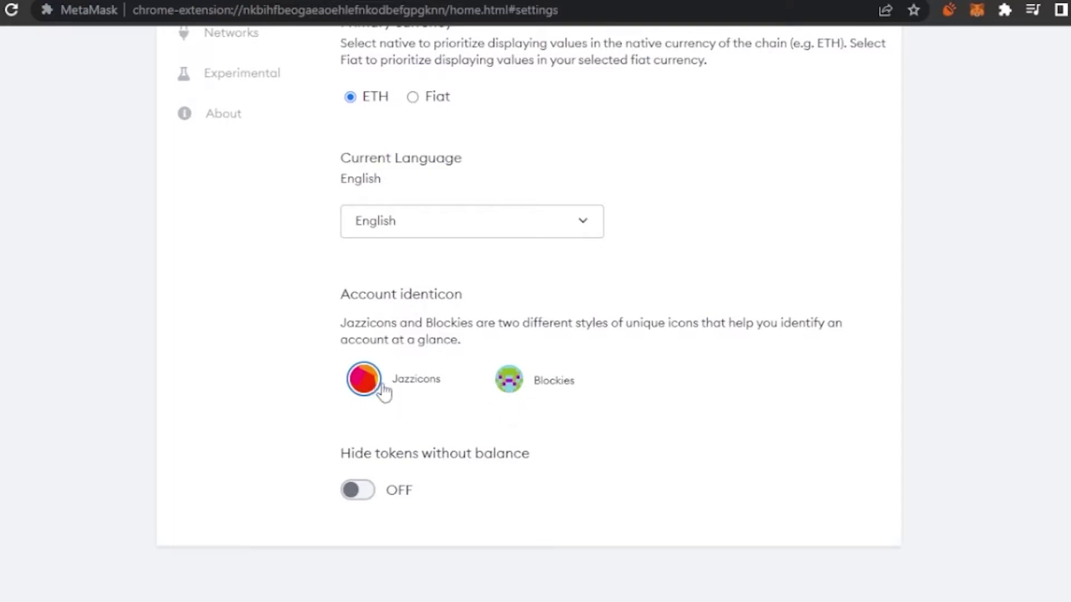
left_click(510, 386)
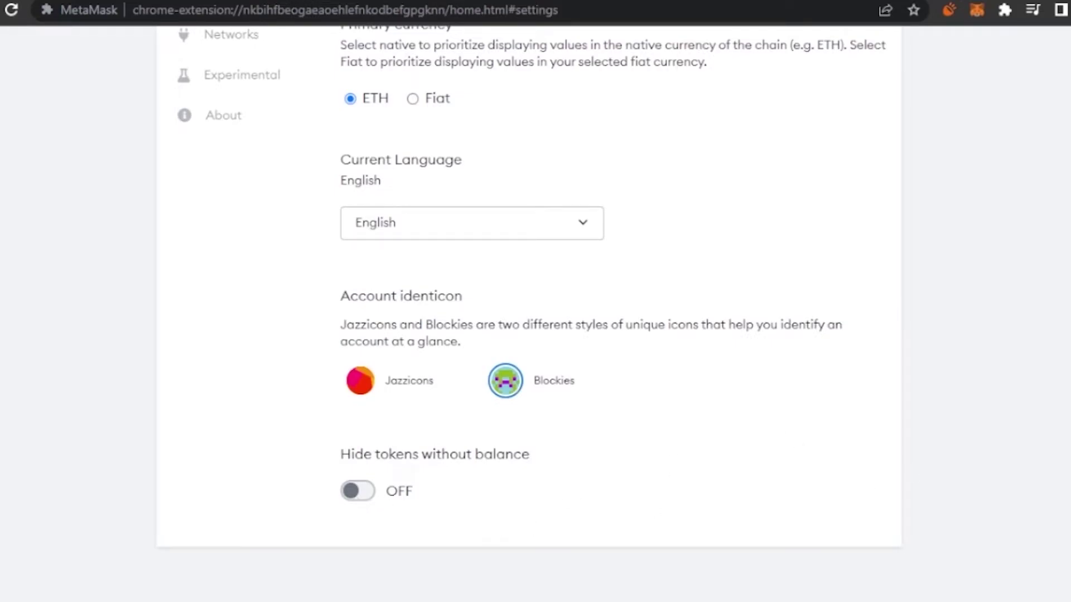
scroll(529, 312, "up", 6)
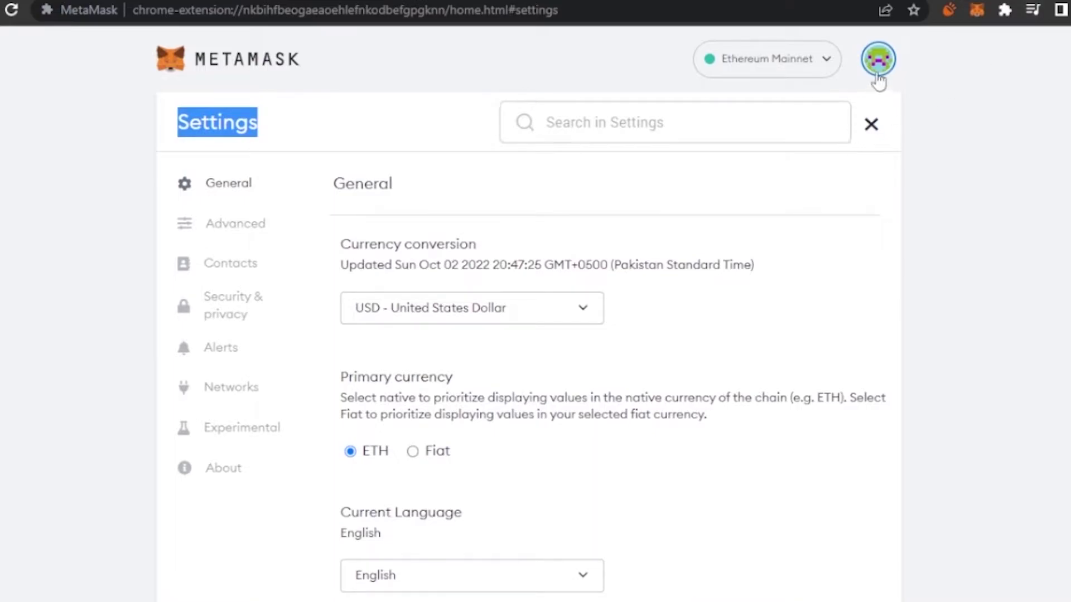
left_click(227, 227)
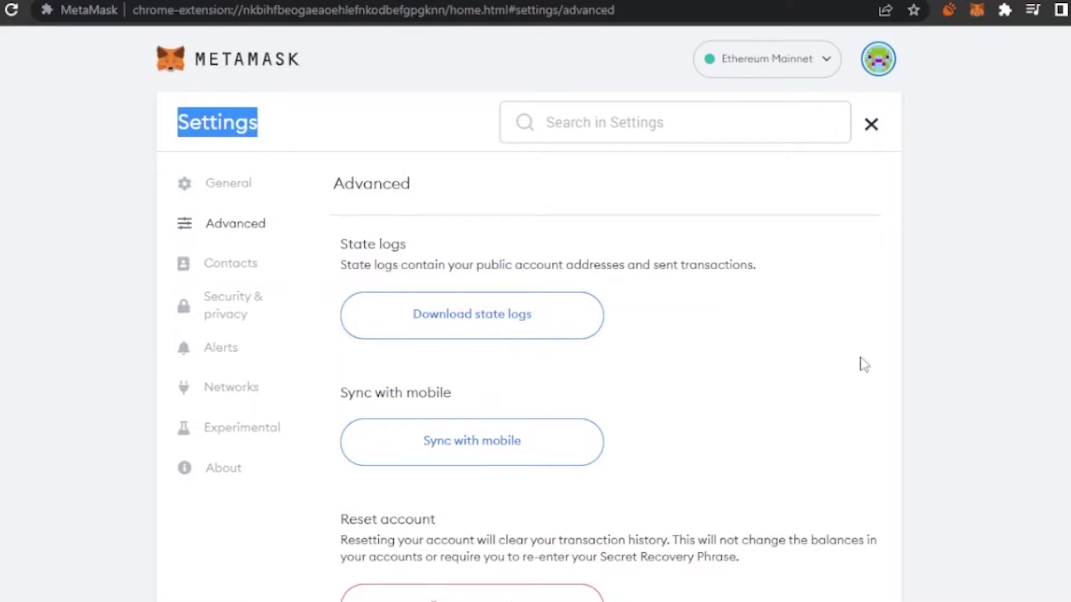
scroll(528, 312, "down", 5)
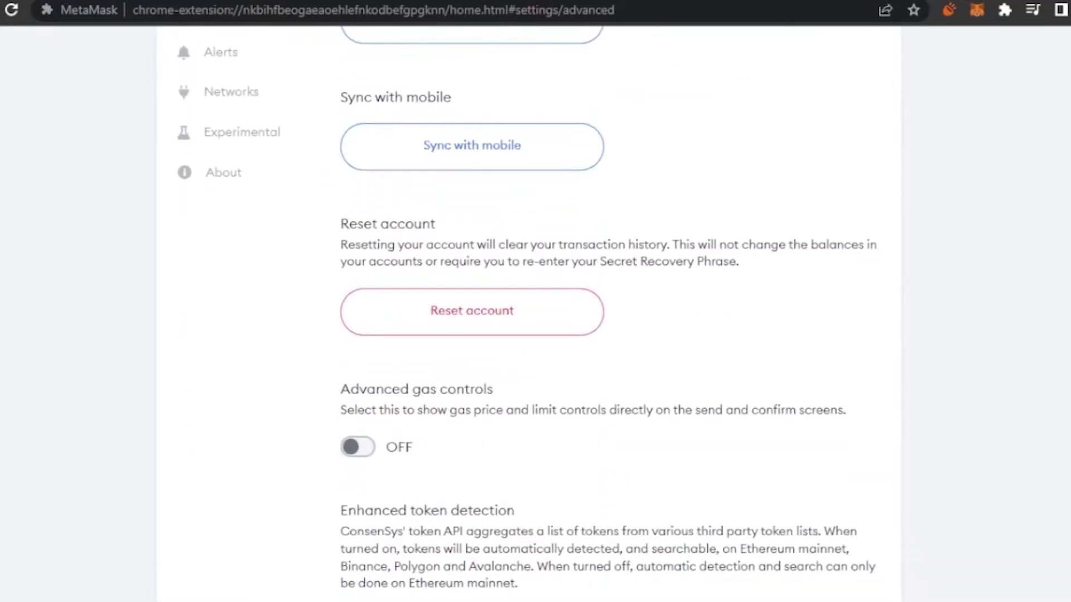
scroll(529, 313, "up", 3)
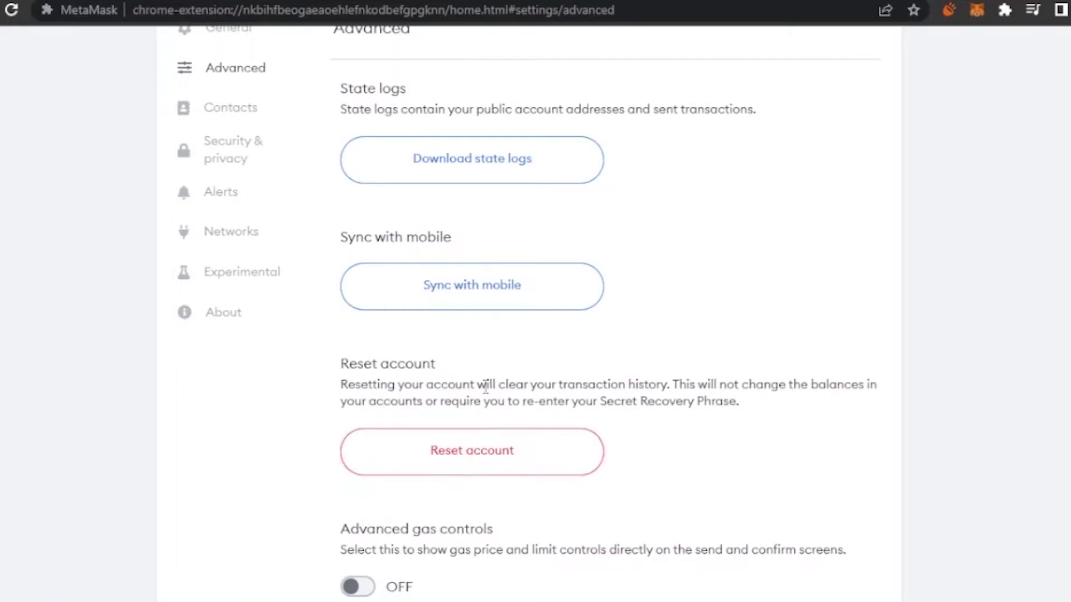
scroll(529, 311, "down", 2)
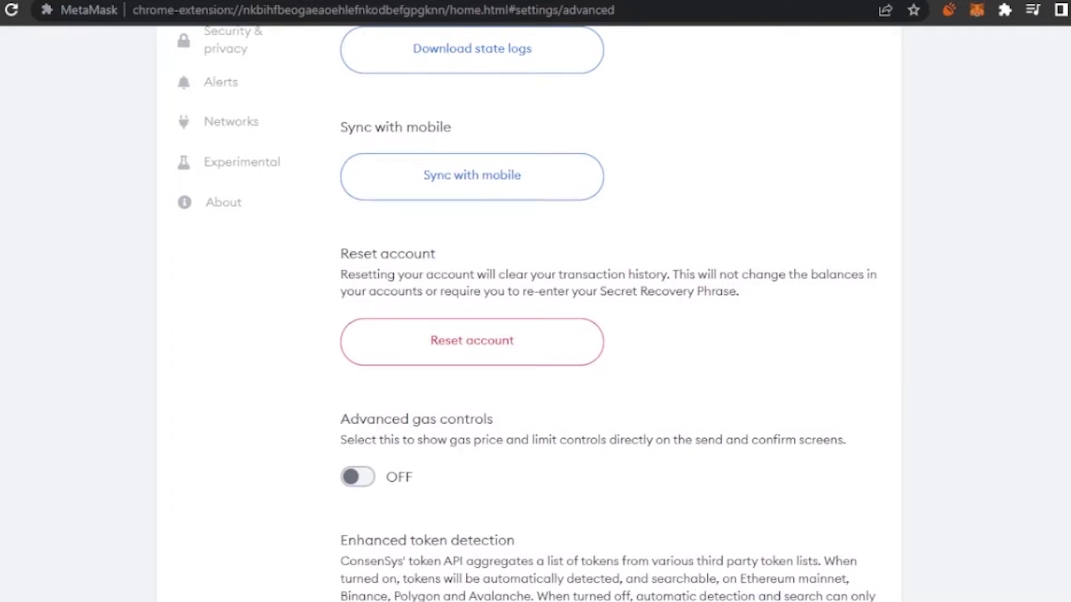
scroll(528, 313, "down", 1)
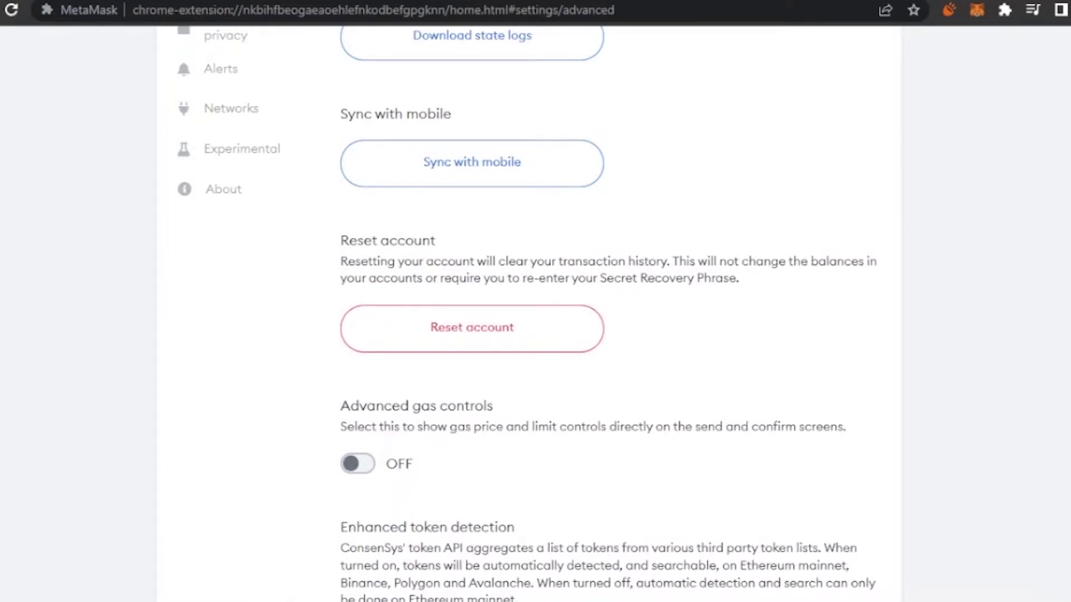
scroll(527, 313, "down", 2)
scroll(527, 312, "up", 1)
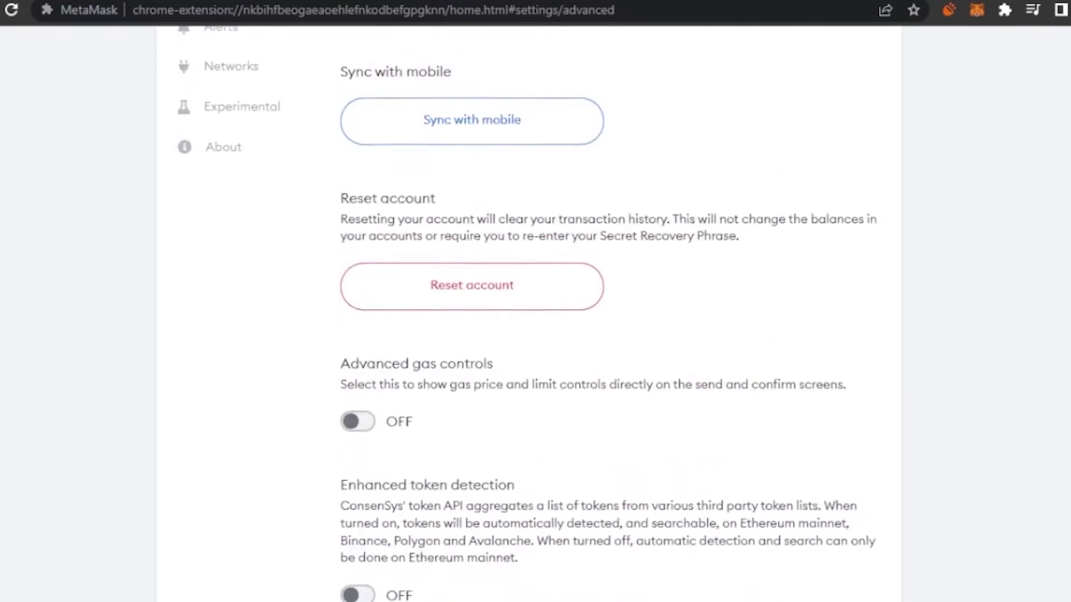
scroll(527, 312, "up", 2)
scroll(527, 312, "down", 1)
scroll(527, 313, "up", 2)
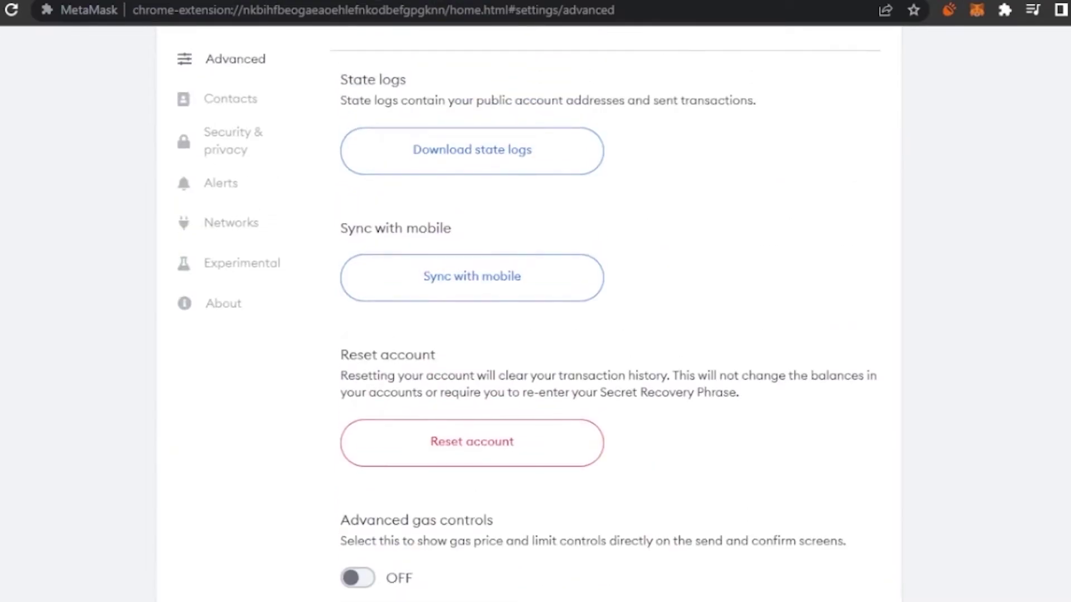
scroll(578, 262, "down", 4)
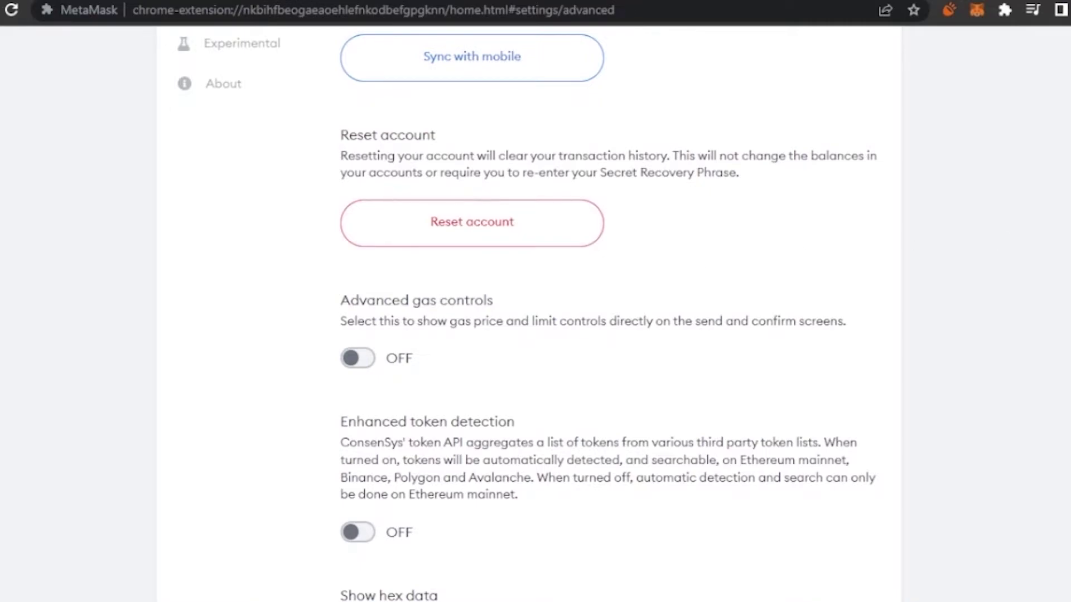
scroll(527, 312, "down", 2)
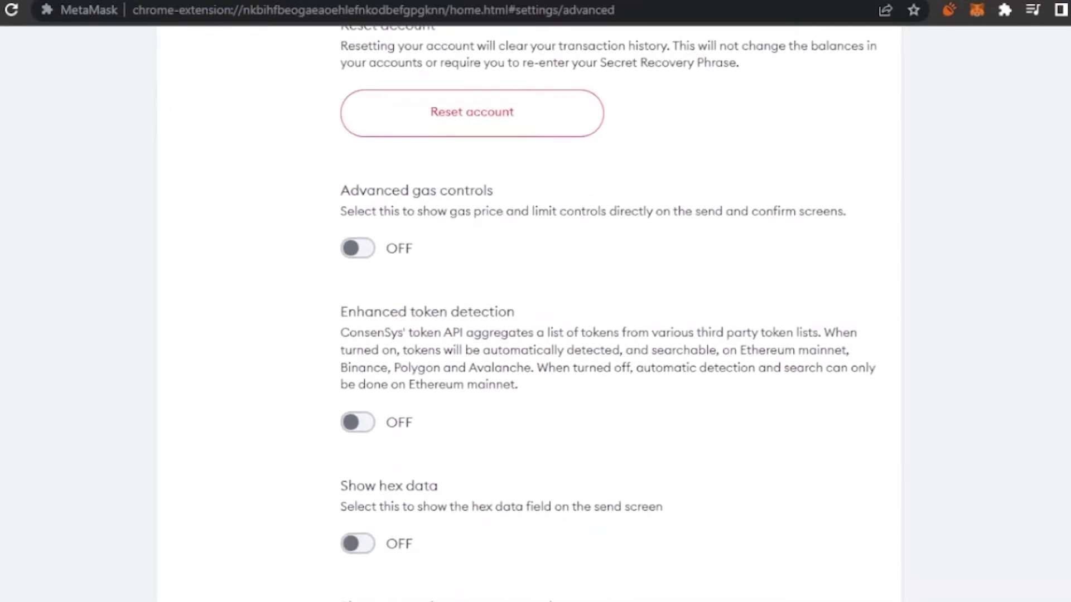
Switch Advanced gas controls to ON in Advanced settings
left_click(363, 255)
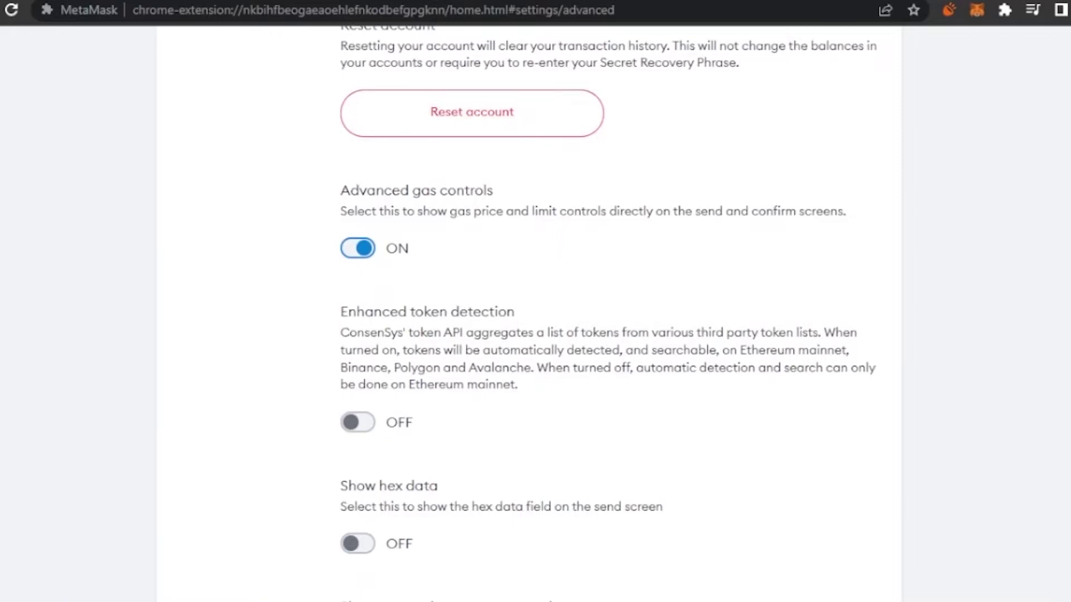
scroll(535, 312, "down", 5)
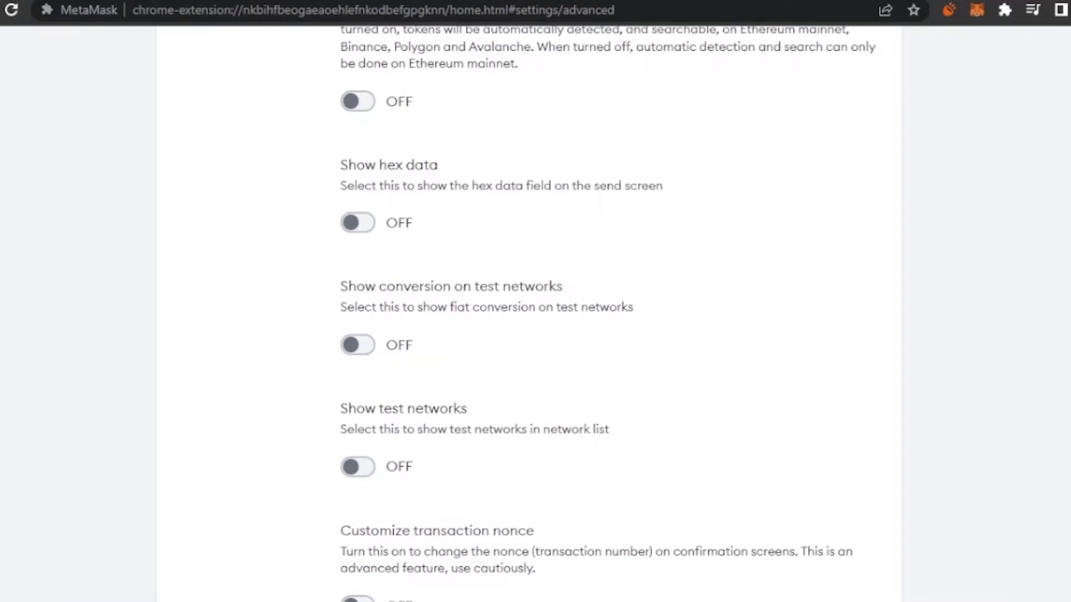
scroll(608, 312, "down", 10)
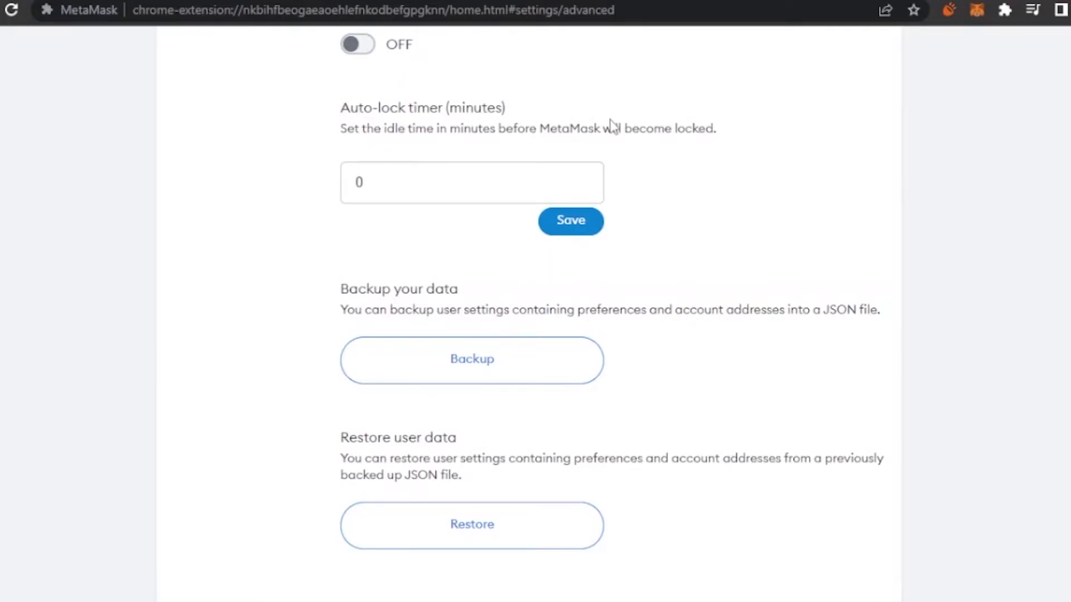
Select the auto-lock timer minutes field and review the remaining Advanced options
left_click(417, 174)
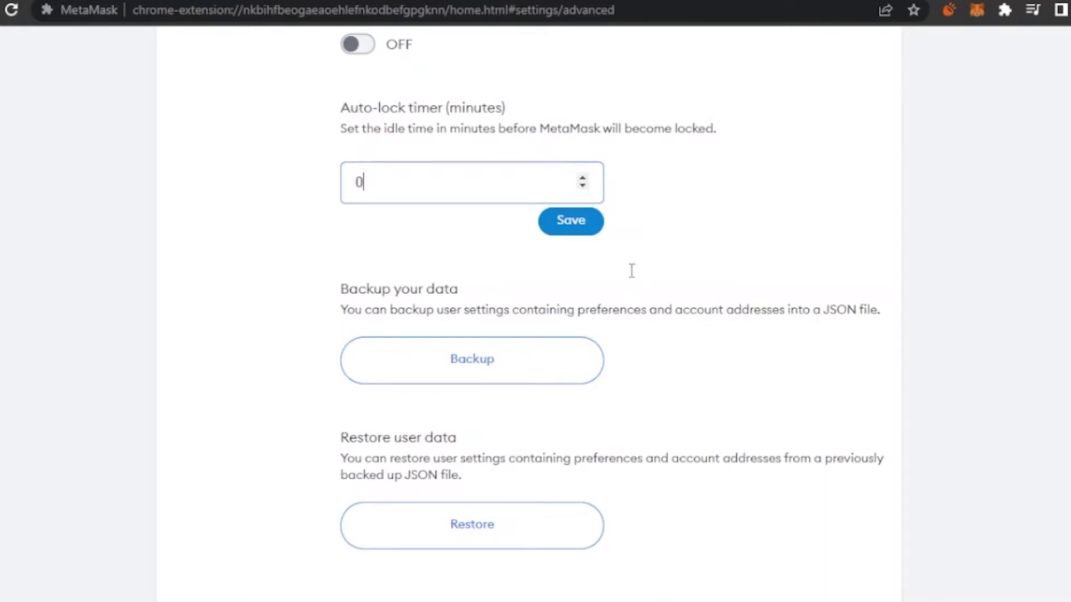
scroll(613, 312, "down", 1)
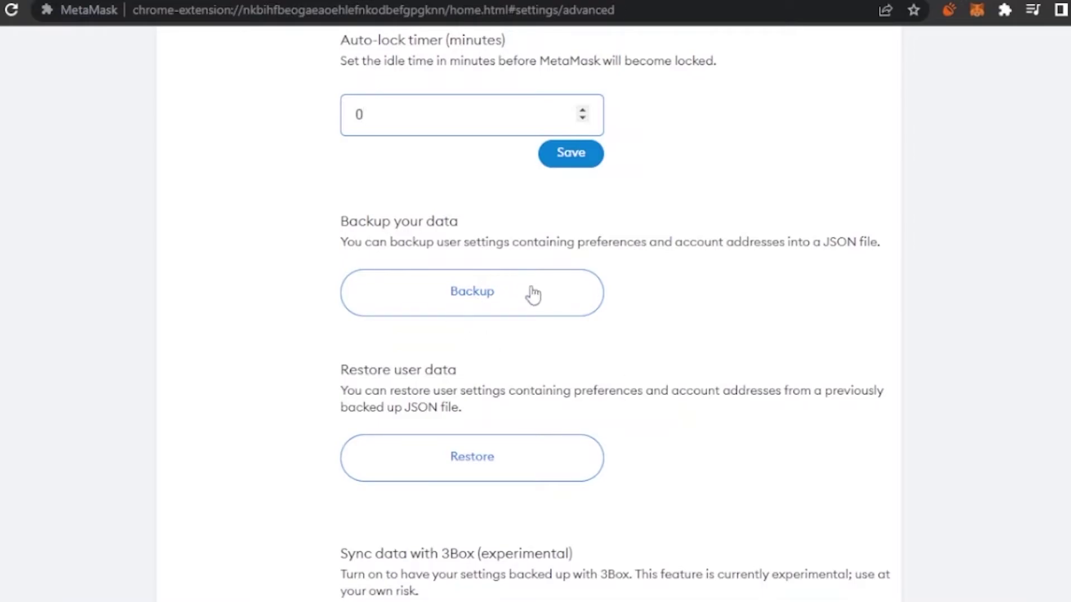
scroll(613, 312, "down", 7)
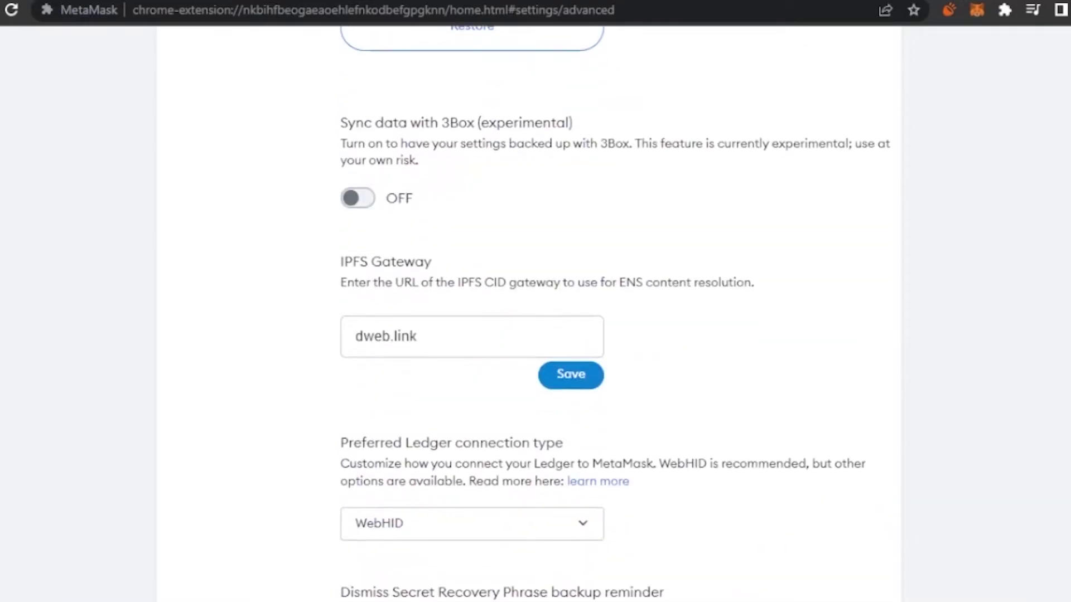
scroll(612, 313, "up", 3)
scroll(613, 312, "down", 3)
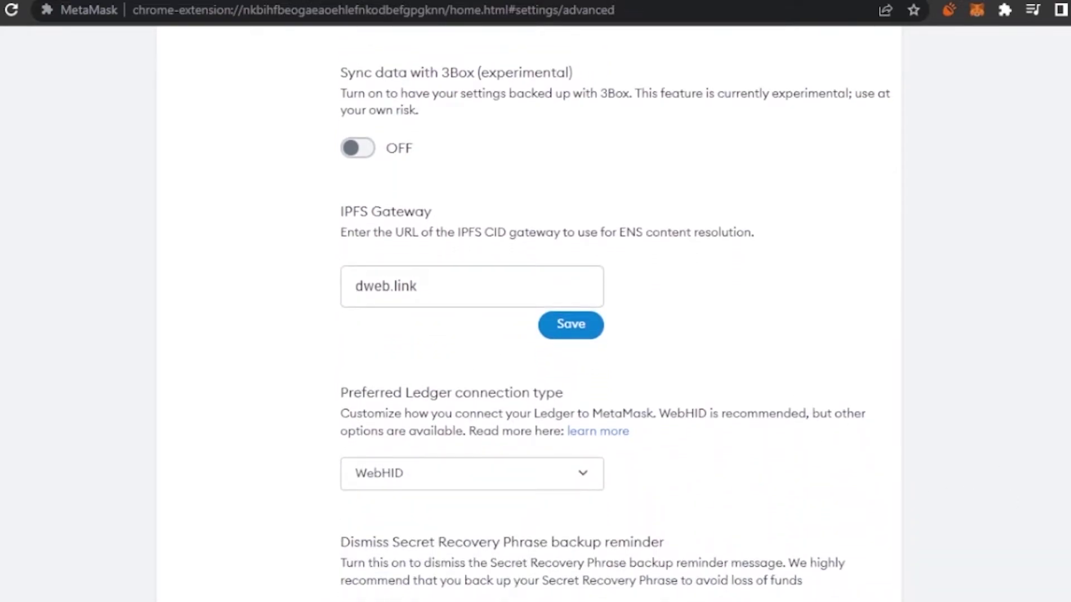
scroll(529, 312, "down", 2)
scroll(529, 312, "up", 15)
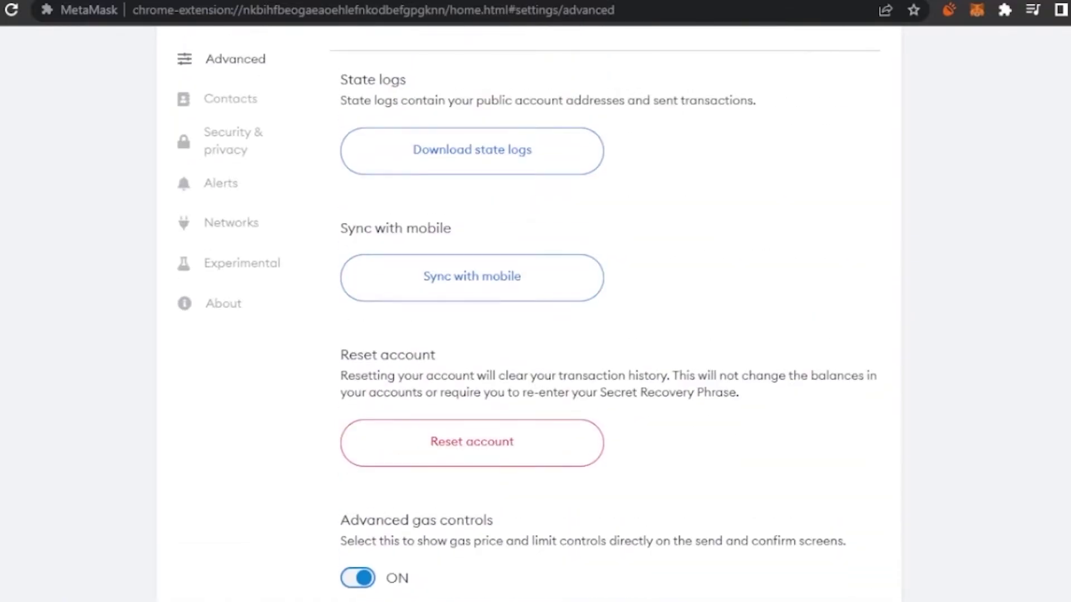
scroll(529, 313, "up", 3)
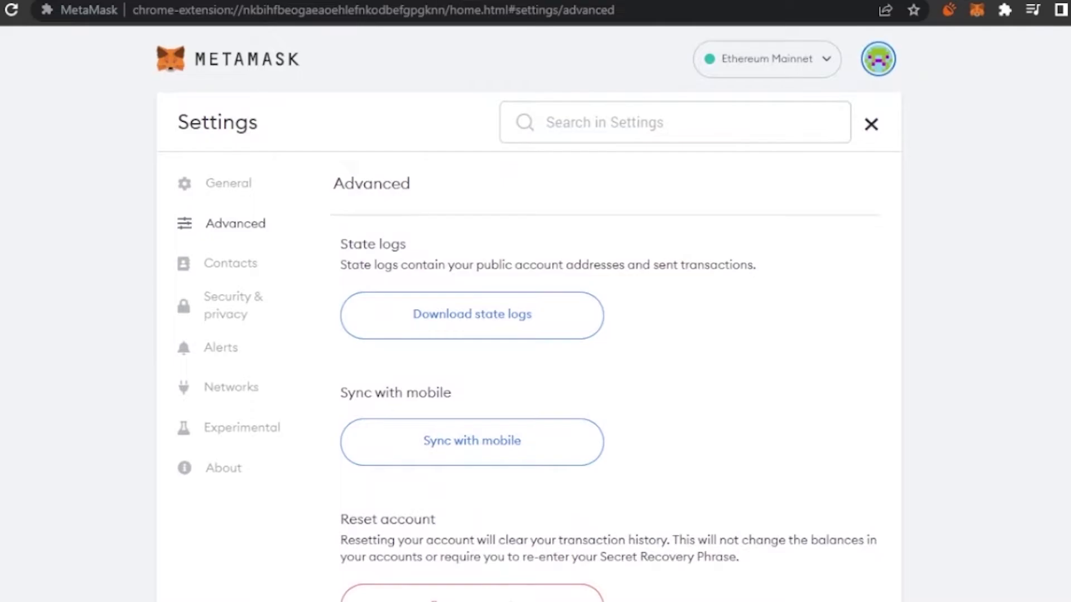
scroll(529, 312, "down", 5)
scroll(529, 313, "up", 5)
scroll(528, 313, "down", 10)
scroll(528, 313, "up", 1)
scroll(528, 313, "up", 10)
View the Contacts and Security & privacy pages, then open the Alerts settings
left_click(212, 267)
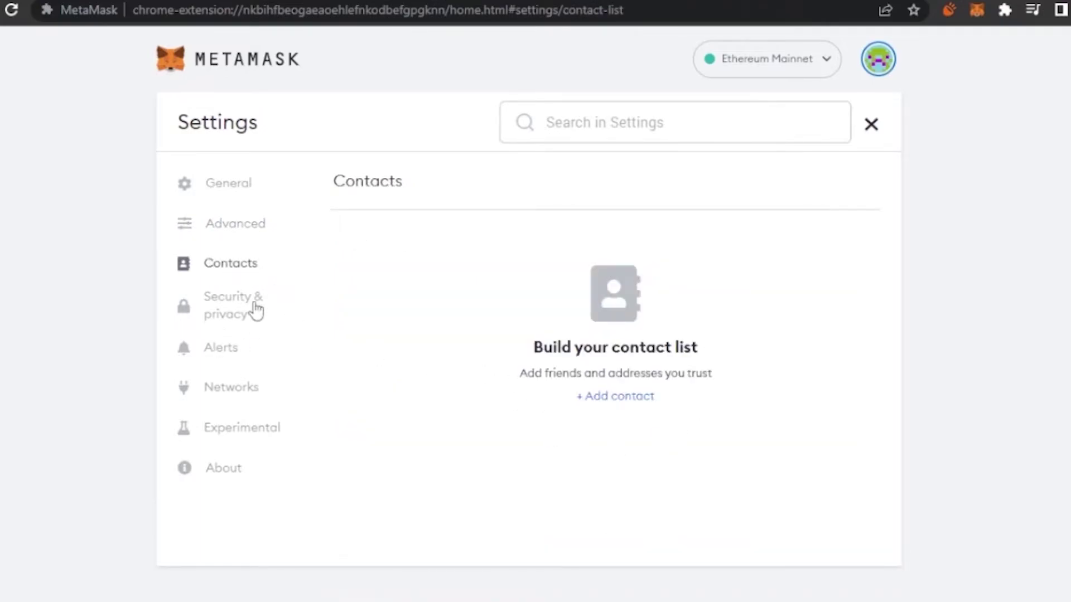
left_click(235, 301)
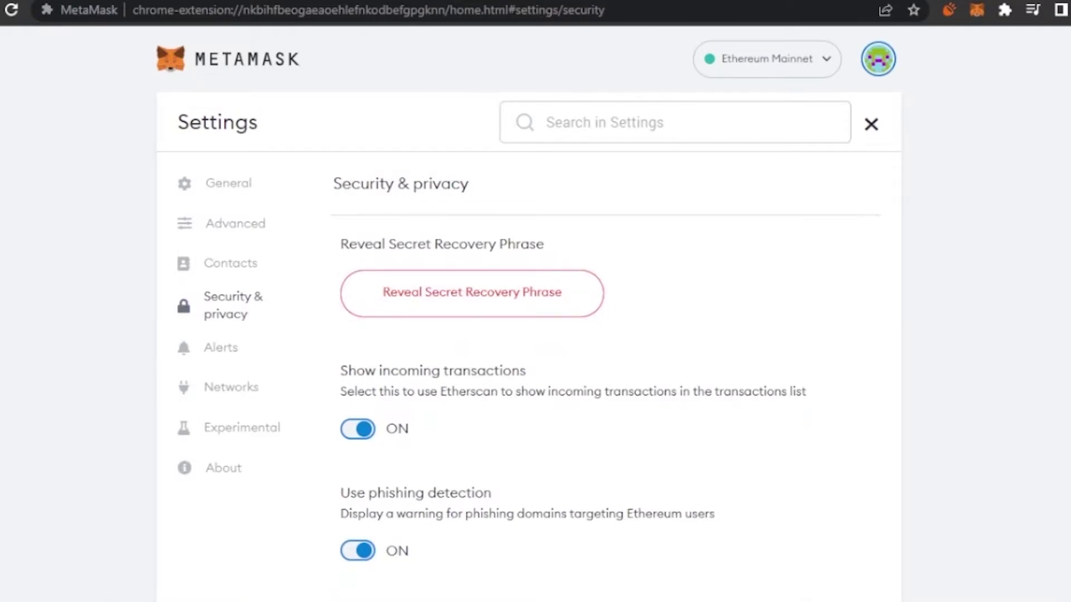
scroll(530, 312, "down", 3)
scroll(530, 312, "up", 3)
scroll(530, 312, "down", 3)
scroll(530, 312, "up", 3)
left_click(197, 353)
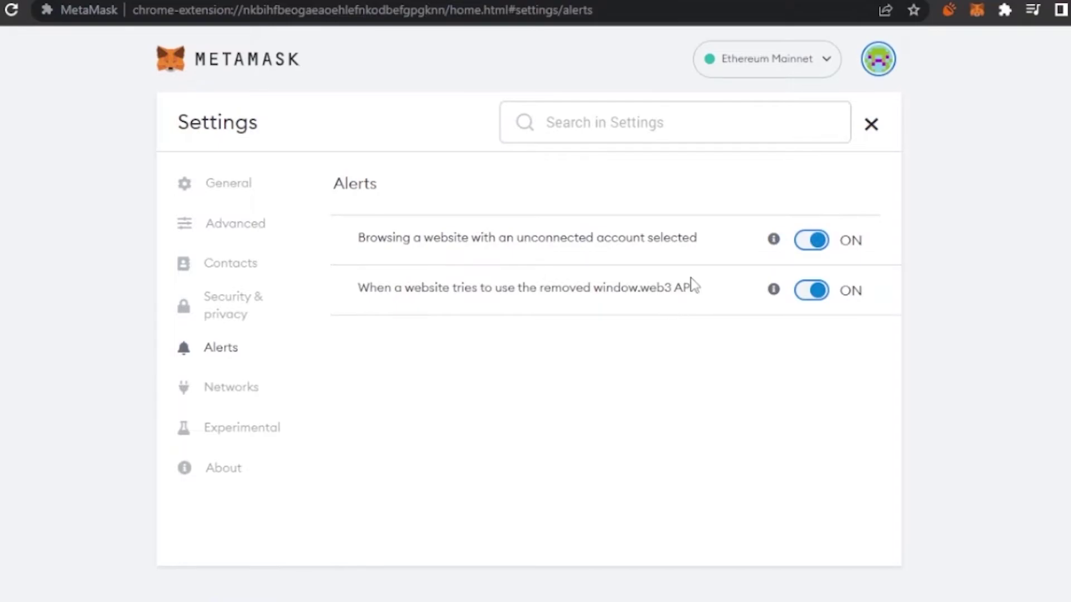
View the Networks settings and open the Add a network form
left_click(239, 387)
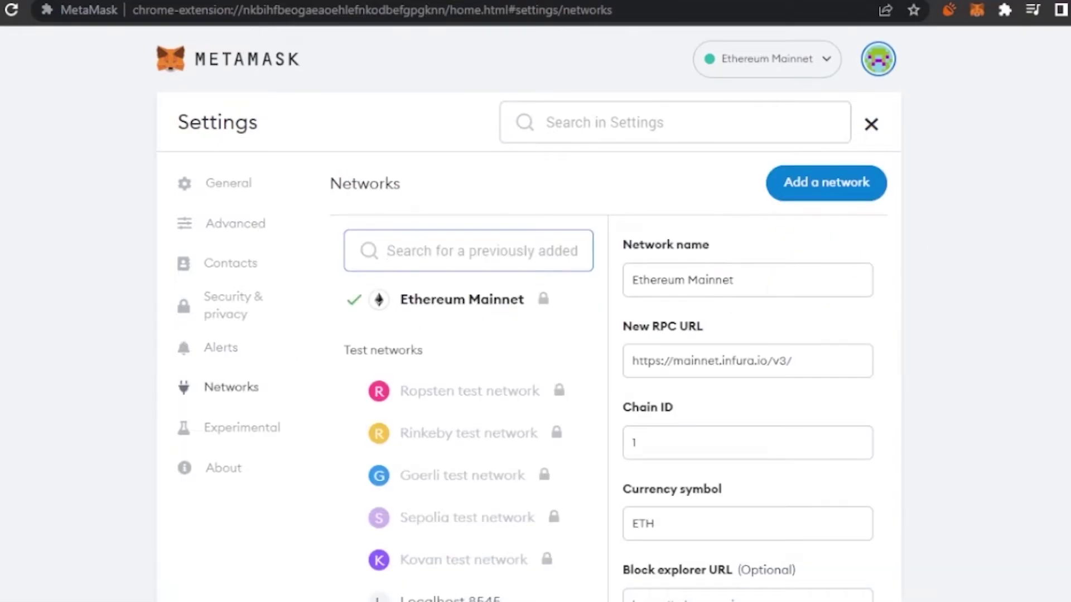
scroll(676, 327, "down", 3)
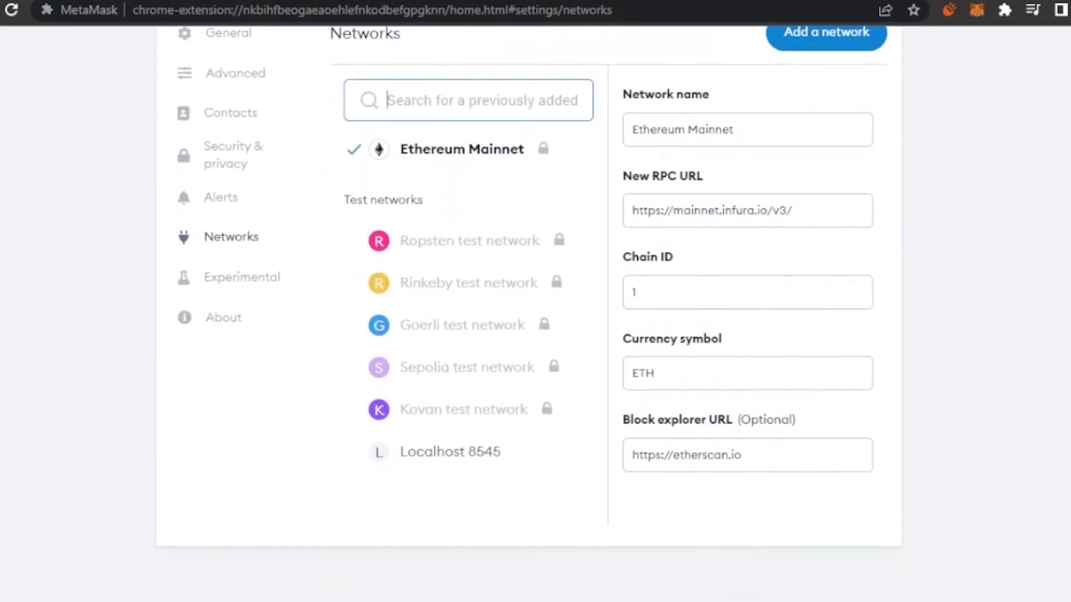
scroll(676, 327, "up", 1)
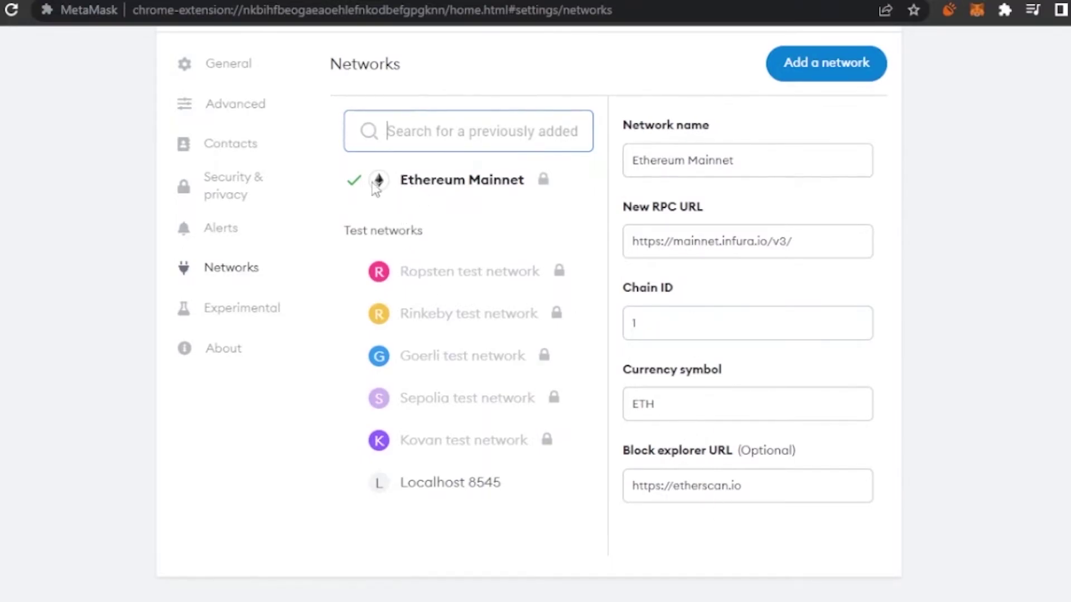
left_click(853, 68)
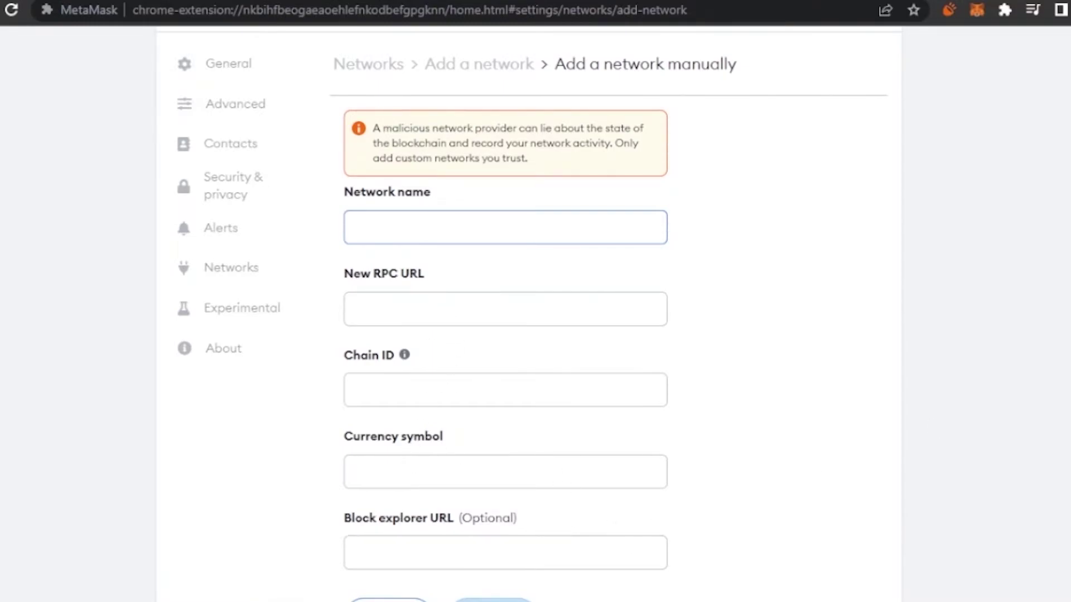
View the Experimental settings, then return home via the METAMASK logo
scroll(529, 312, "down", 3)
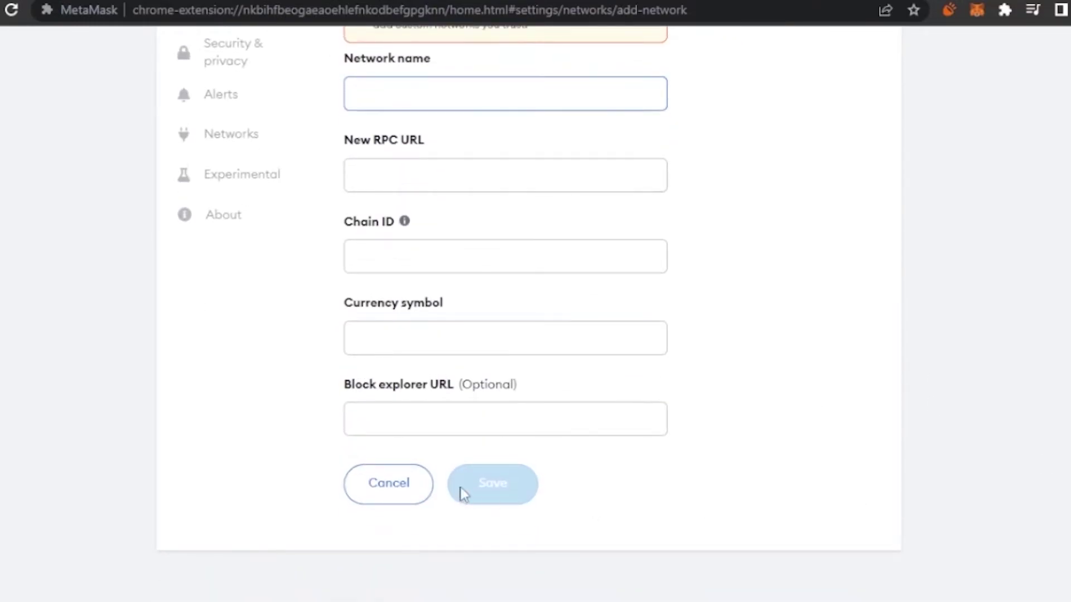
scroll(529, 313, "up", 4)
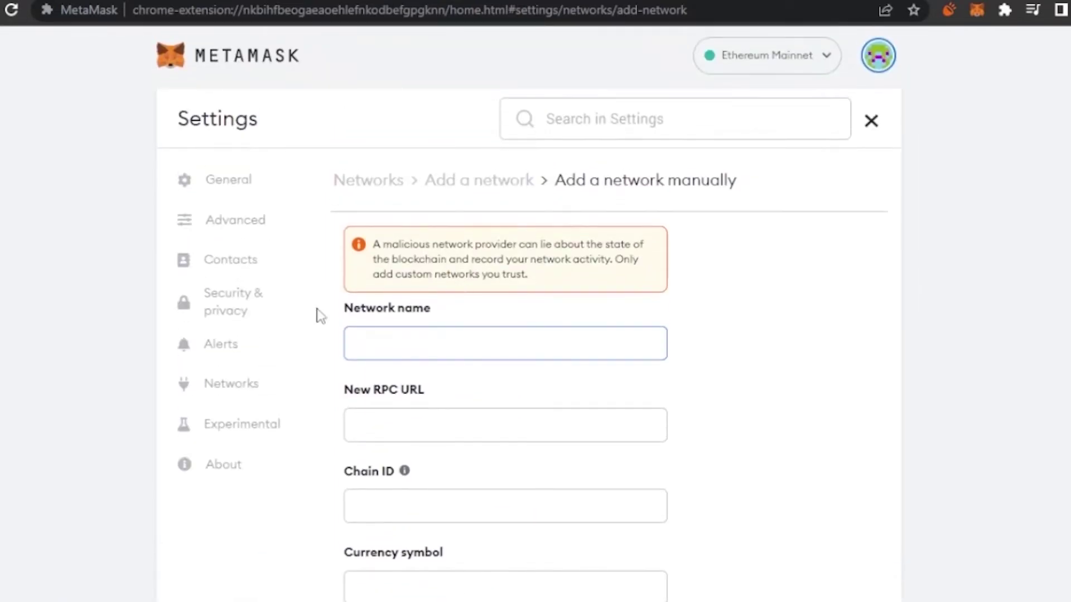
left_click(230, 432)
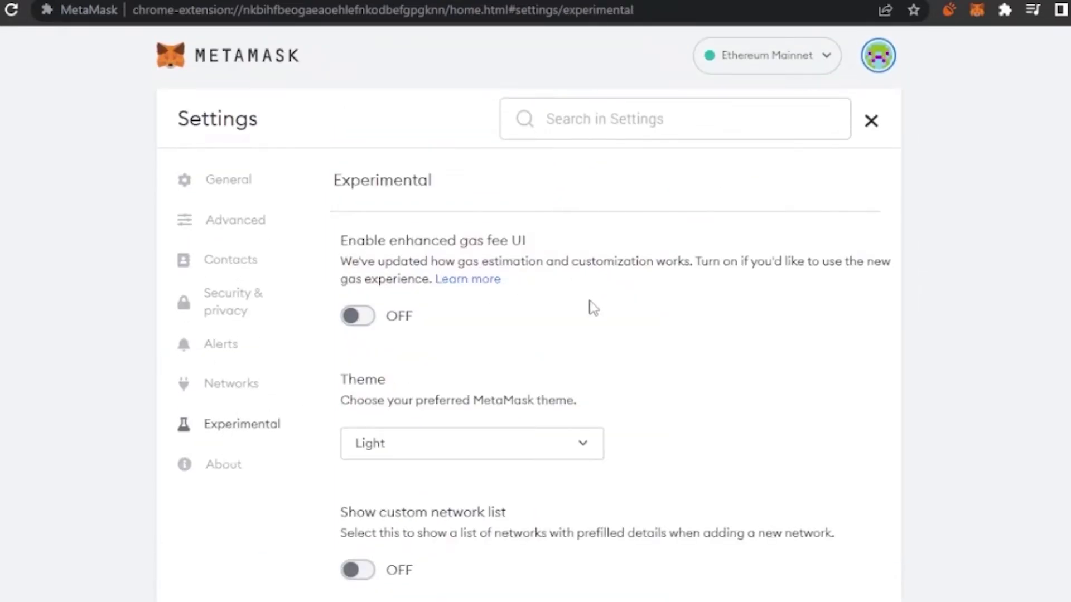
left_click(209, 64)
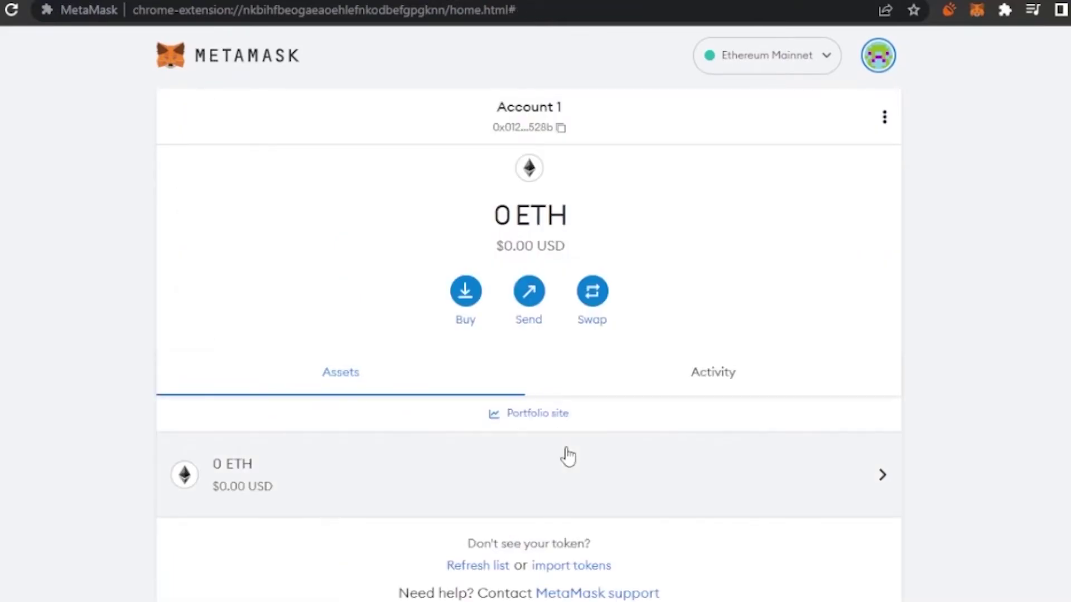
scroll(564, 454, "down", 1)
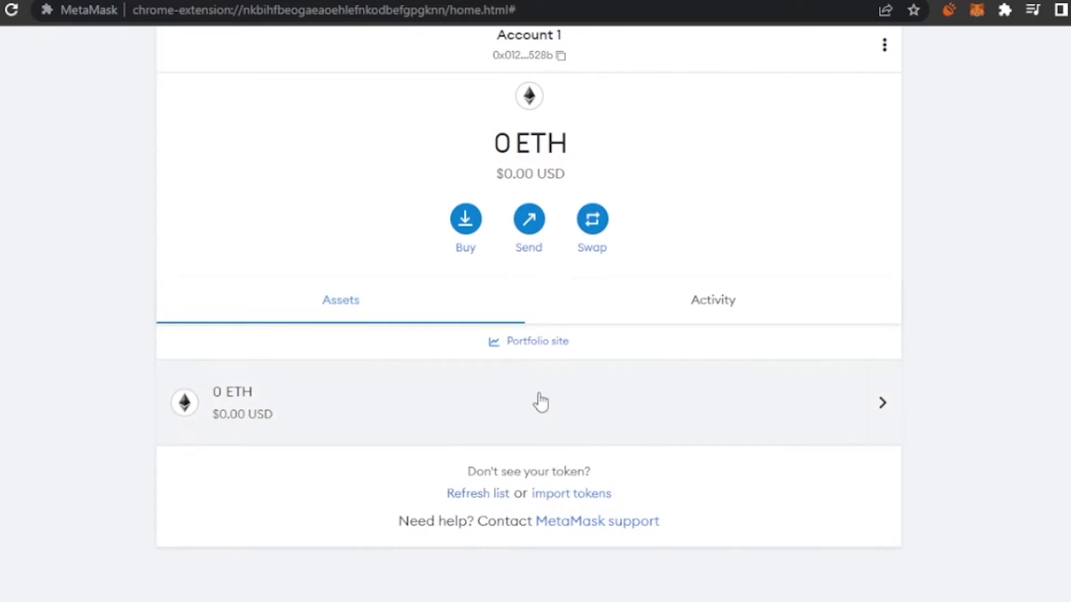
left_click(560, 496)
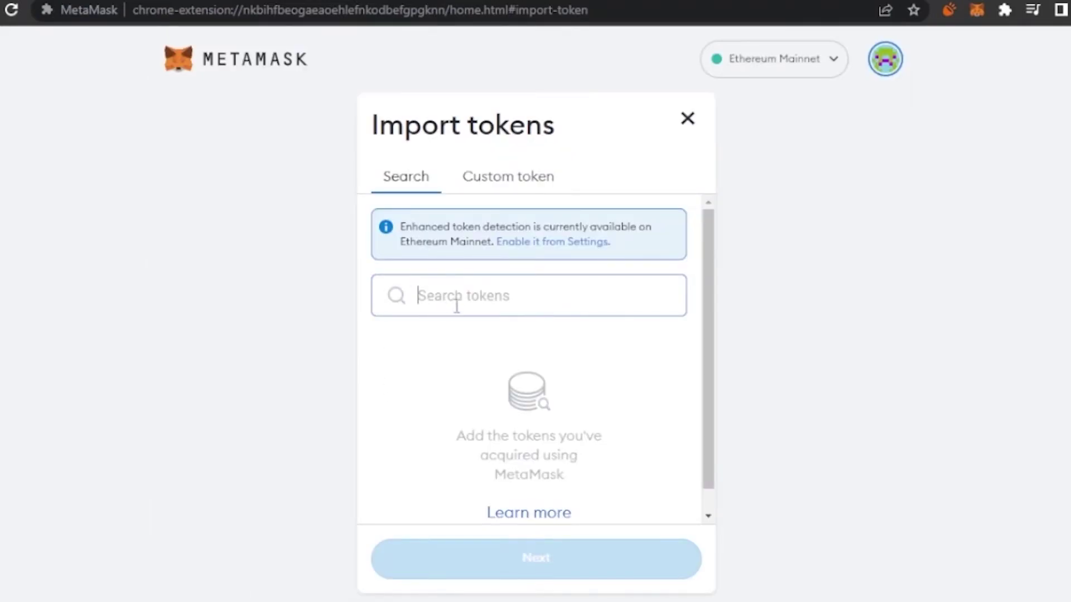
left_click(528, 181)
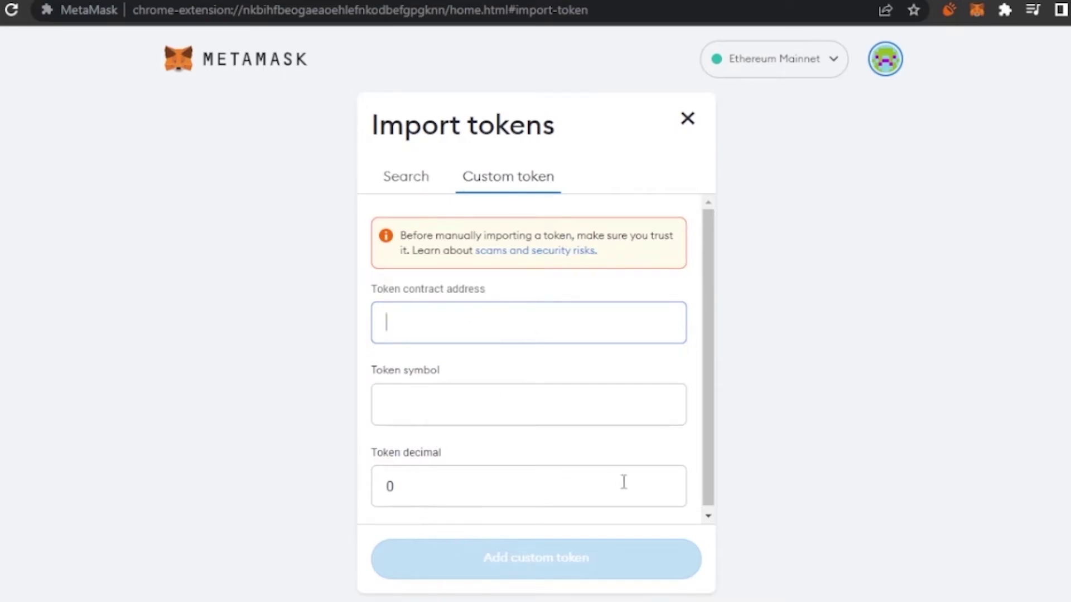
left_click(690, 118)
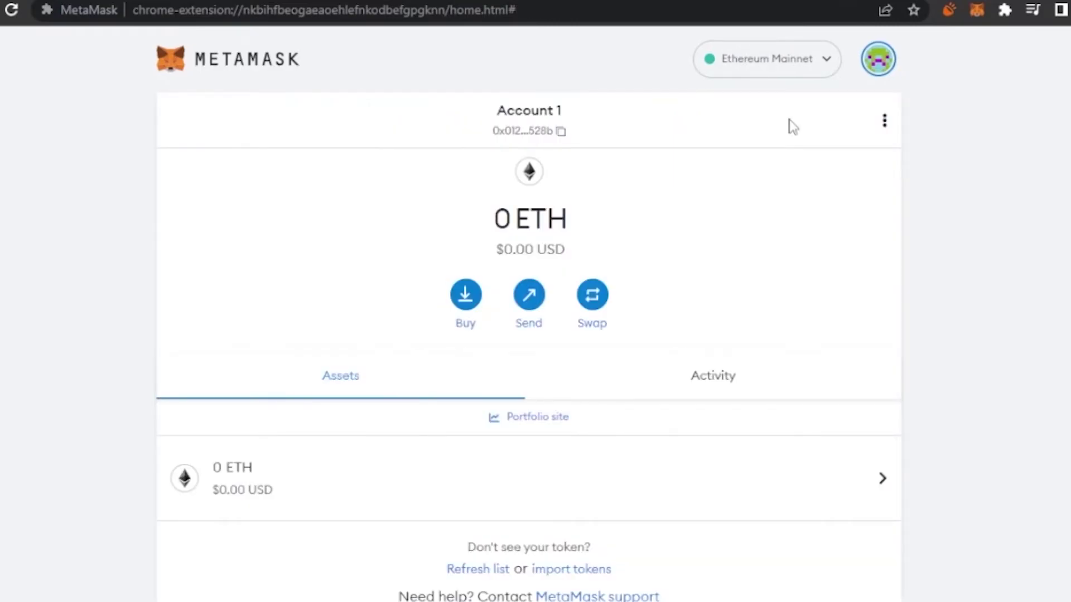
Open and close the networks dropdown, then scroll Account 1's wallet home
left_click(821, 66)
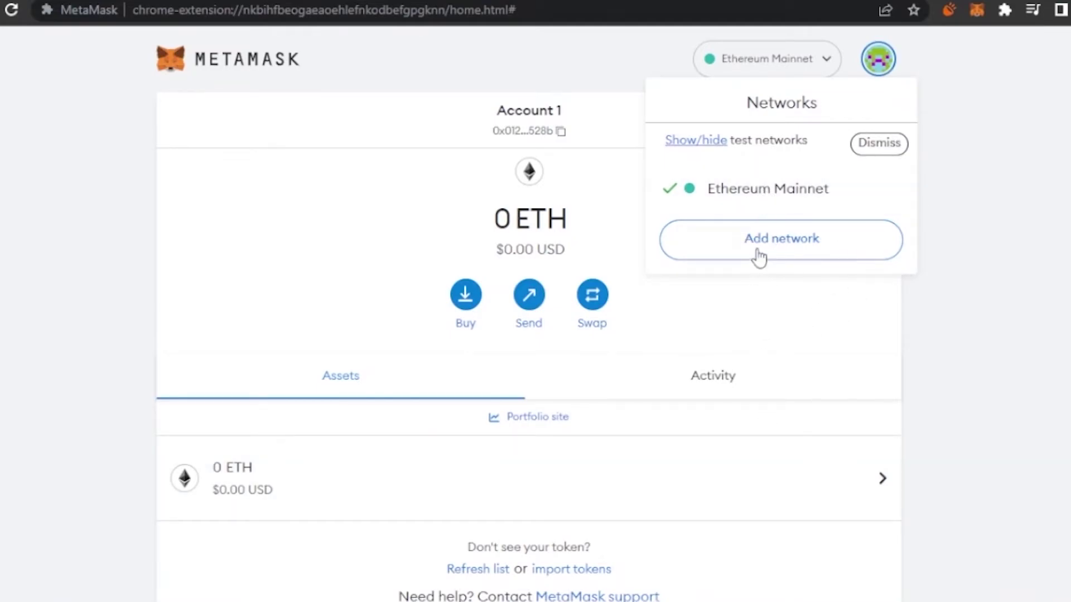
left_click(769, 320)
scroll(529, 312, "down", 2)
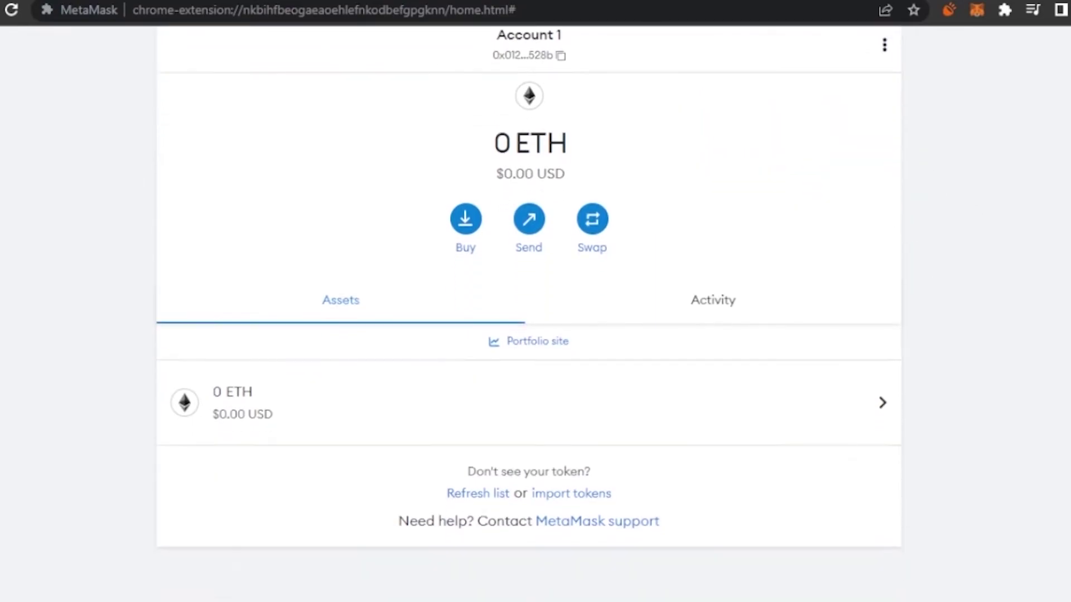
scroll(529, 313, "up", 2)
scroll(772, 353, "down", 2)
key("ctrl+t")
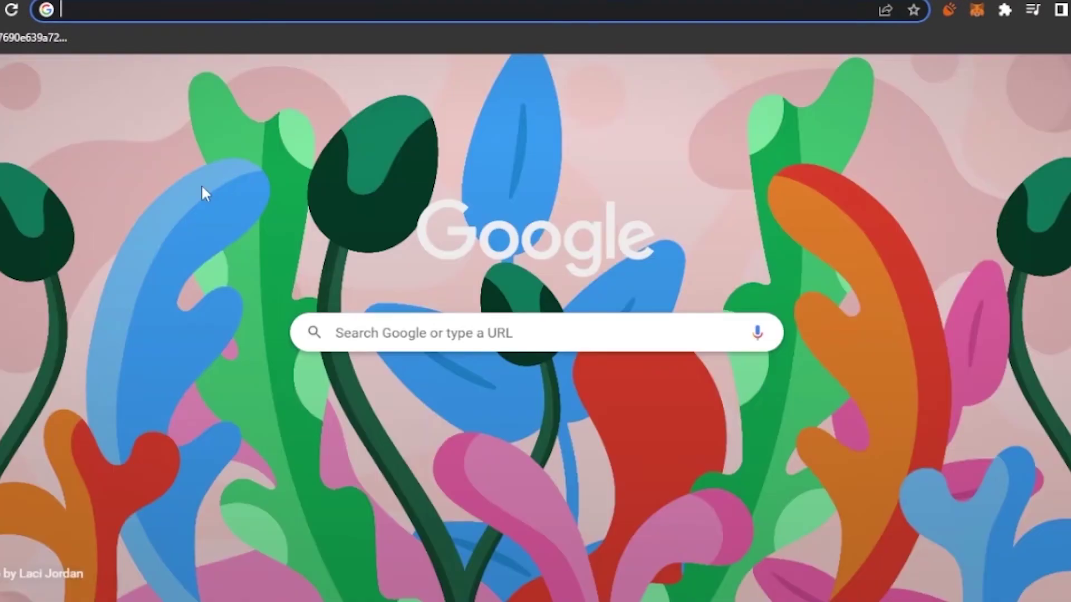
type("www.")
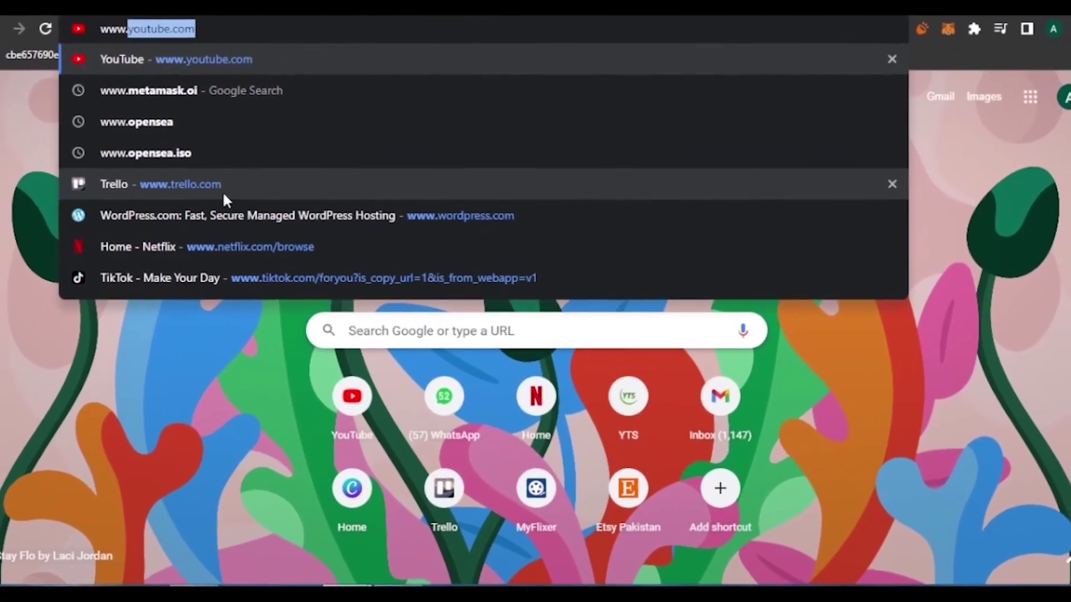
type("open")
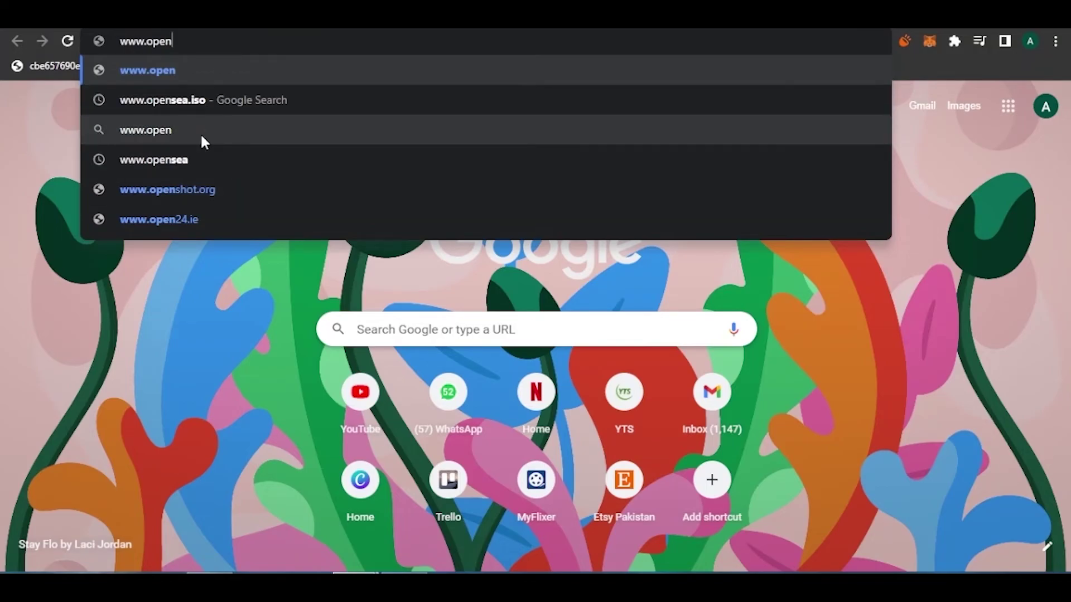
left_click(184, 160)
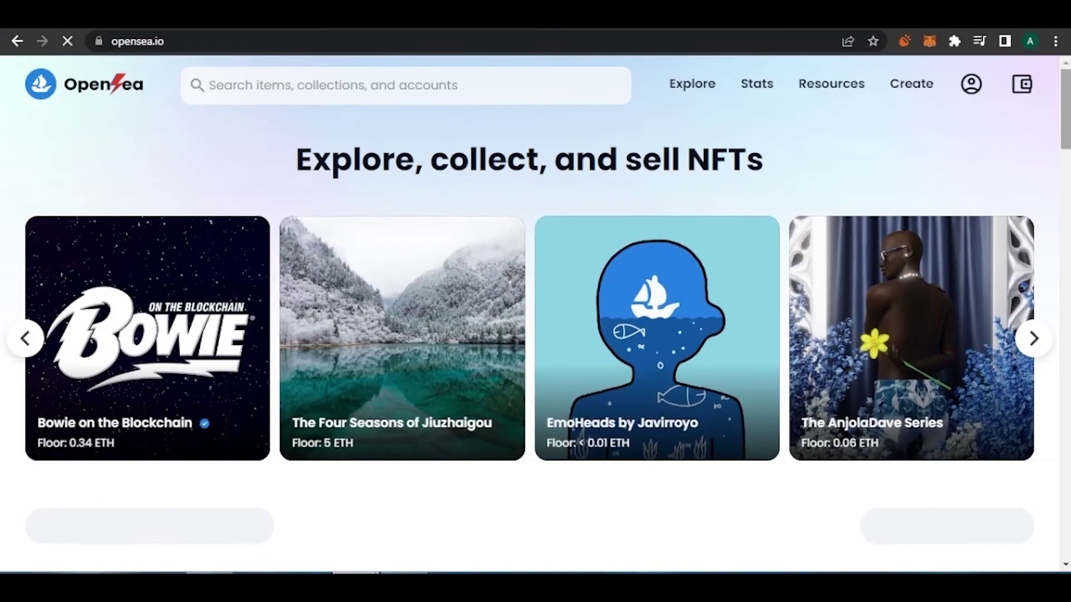
Pick MetaMask from OpenSea's wallet provider list to request connecting Account 1
scroll(536, 312, "down", 1)
scroll(535, 313, "up", 1)
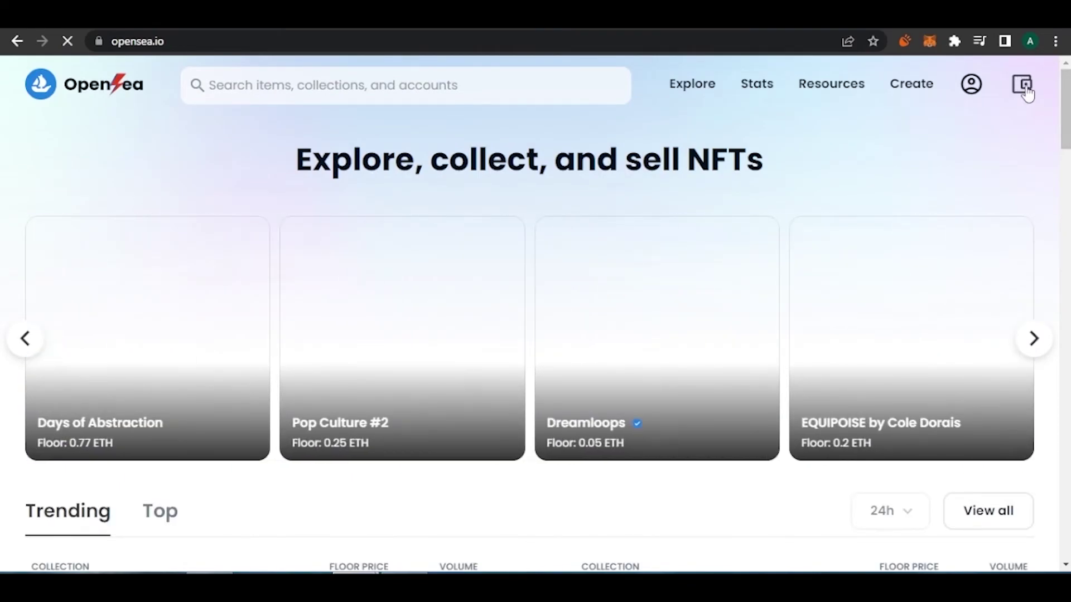
left_click(1024, 87)
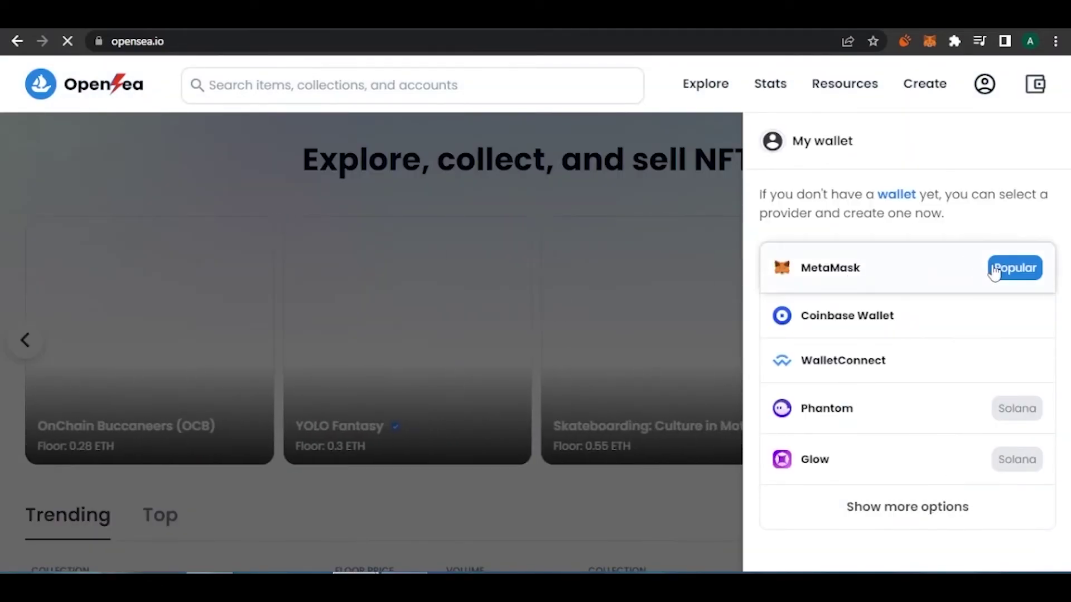
left_click(948, 269)
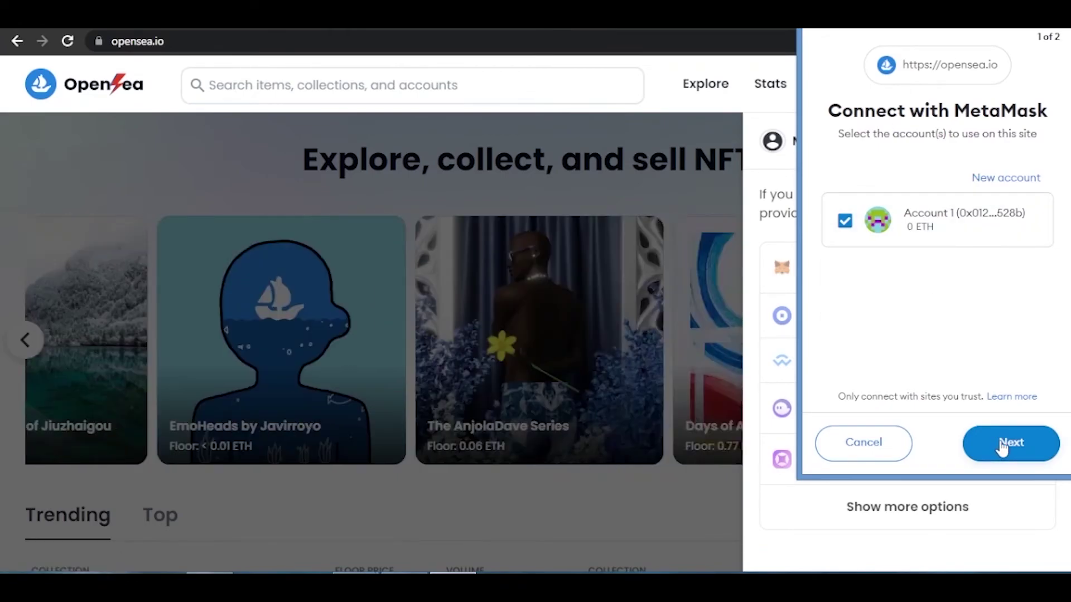
Connect Account 1 to opensea.io, accept OpenSea's terms, and sign the login message
left_click(1002, 448)
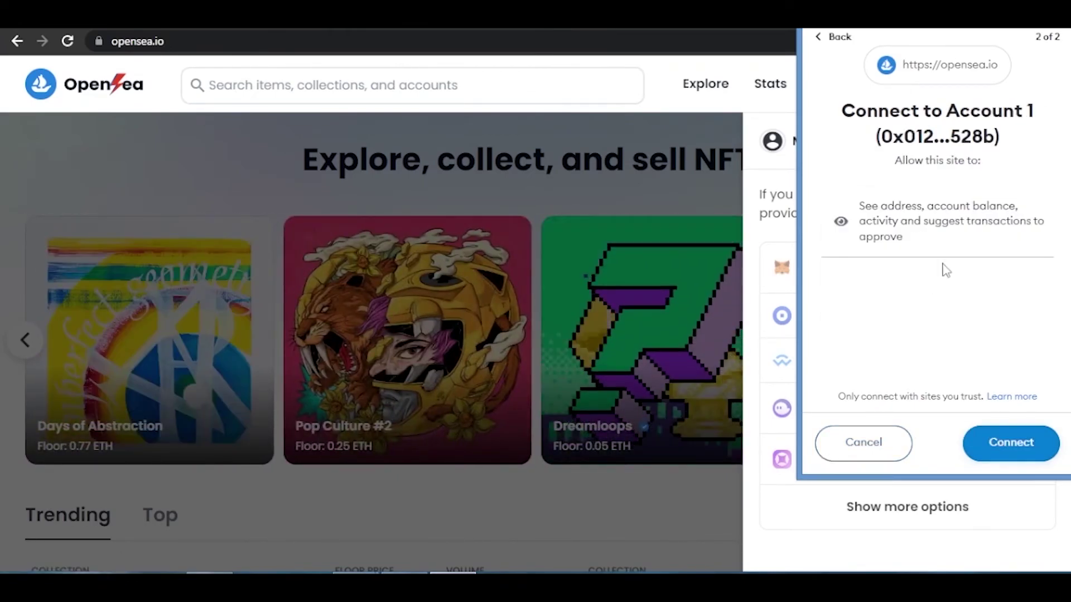
left_click(1011, 437)
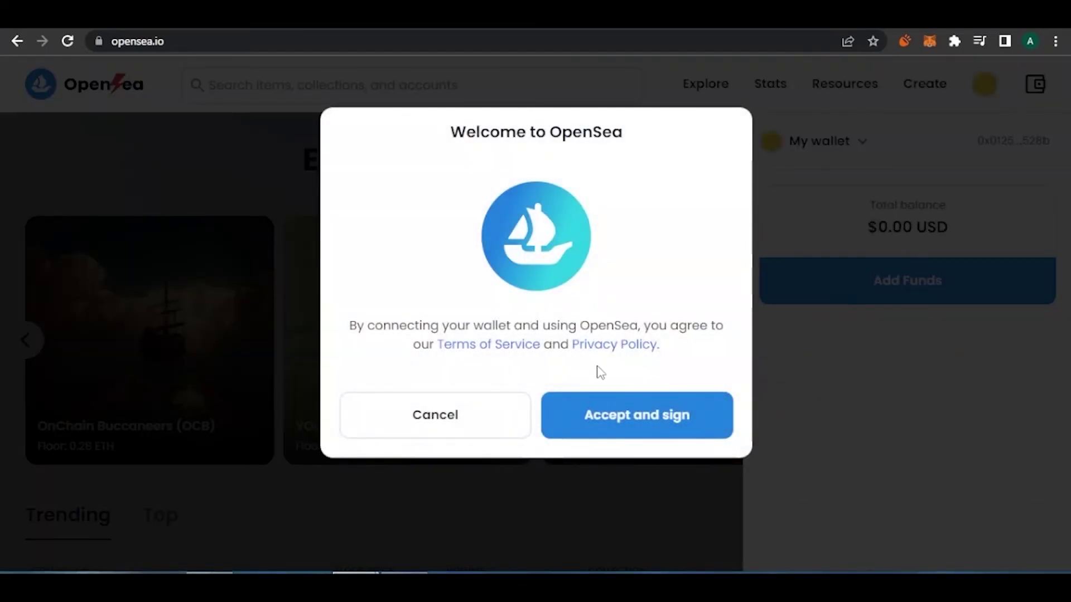
left_click(635, 422)
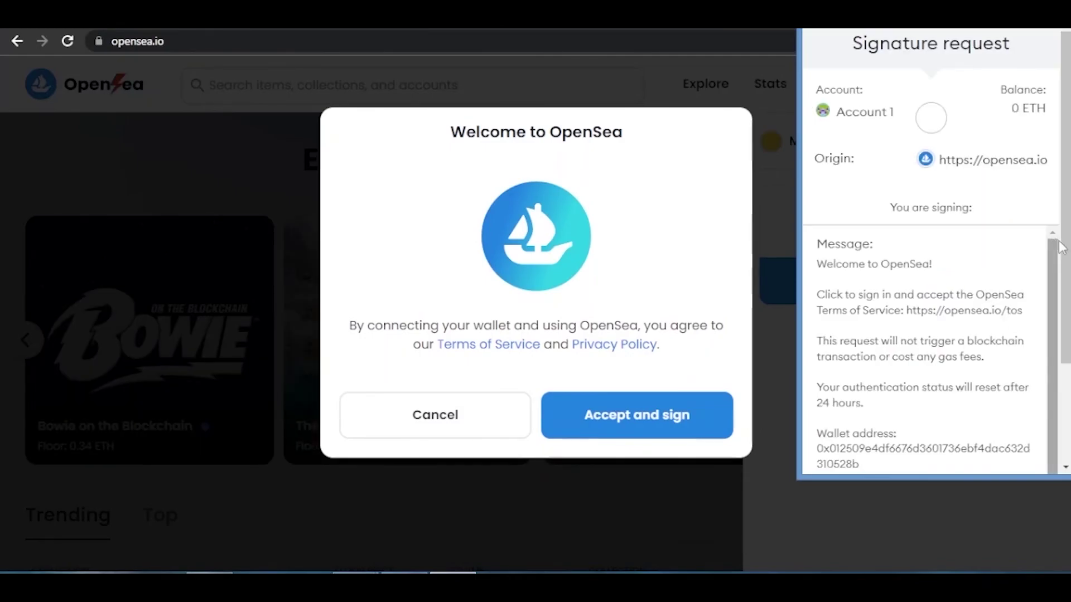
scroll(1061, 247, "down", 5)
left_click(988, 433)
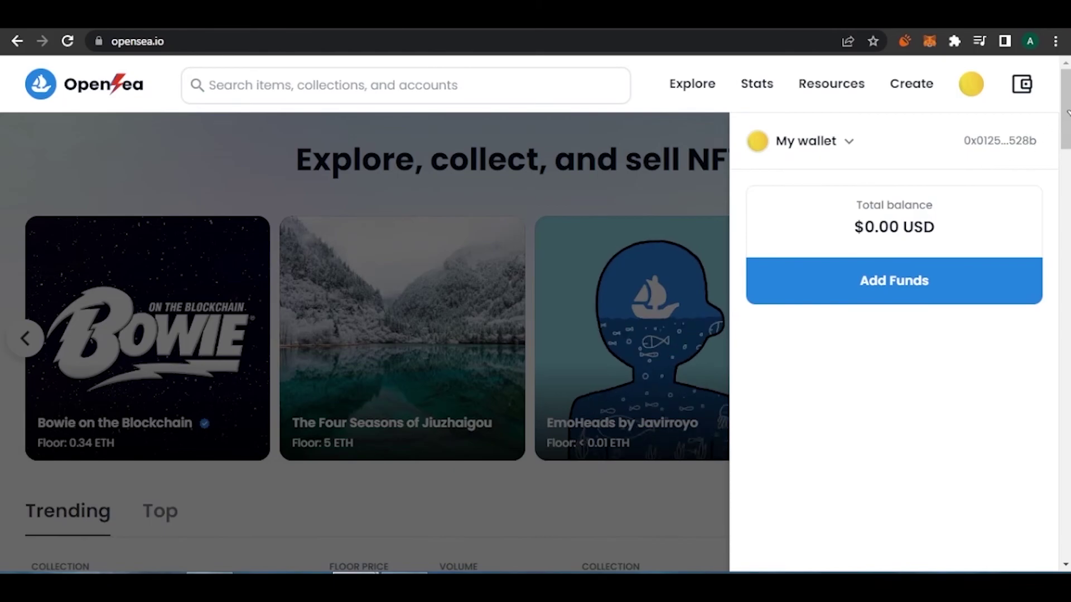
Close the My wallet panel and browse OpenSea's homepage collections, returning to the top
scroll(926, 311, "down", 10)
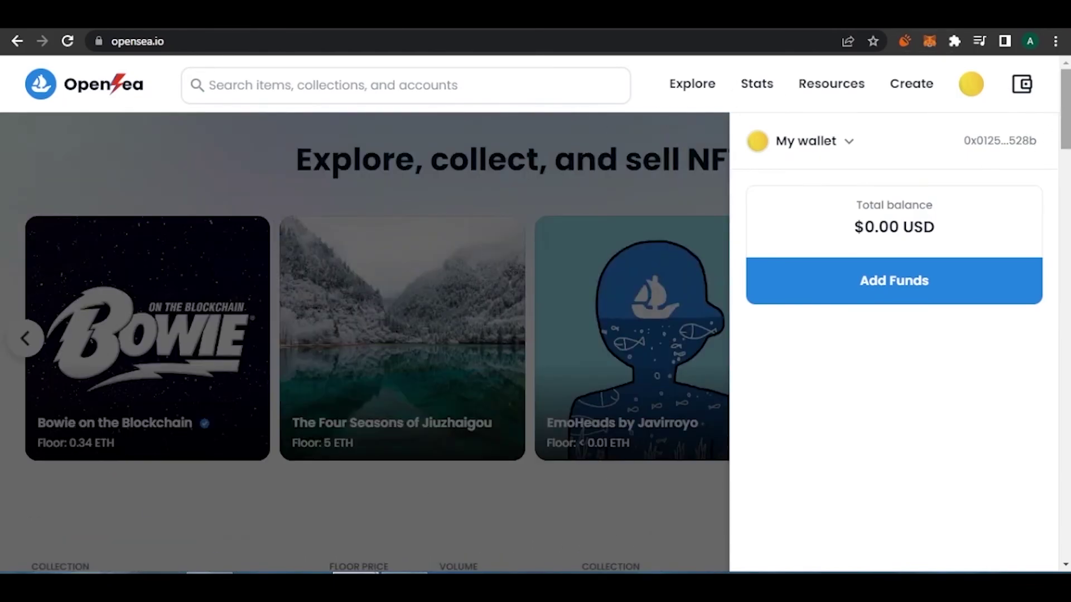
left_click(1022, 84)
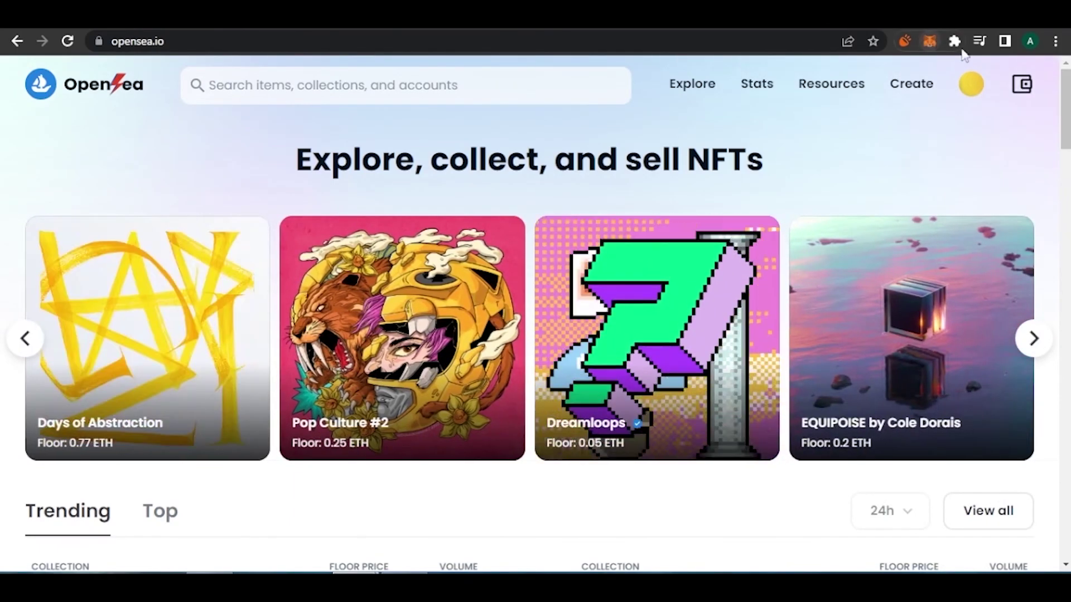
scroll(535, 321, "down", 1)
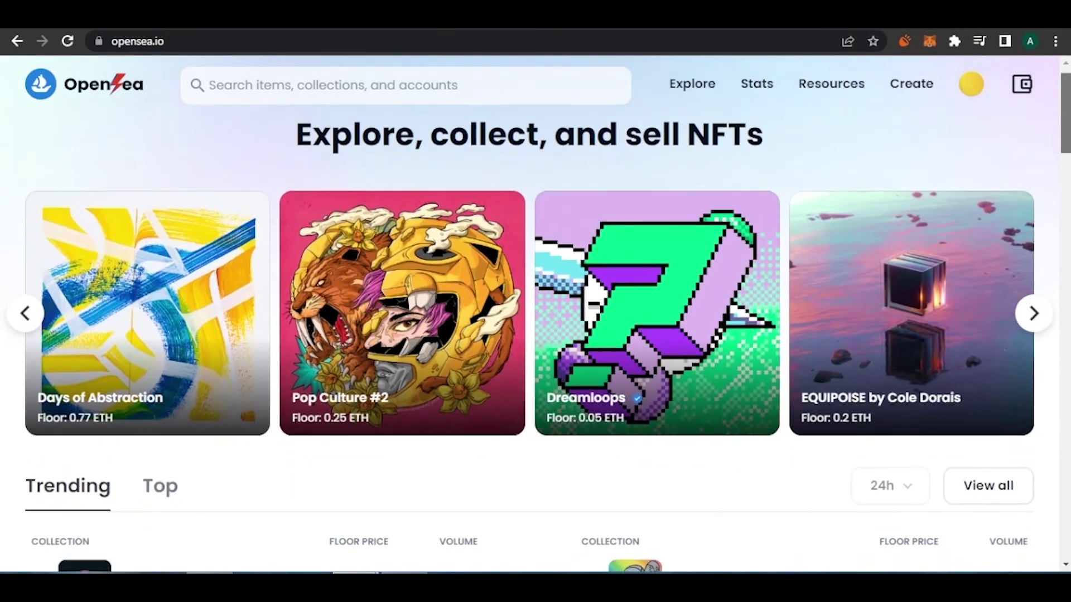
scroll(536, 312, "down", 10)
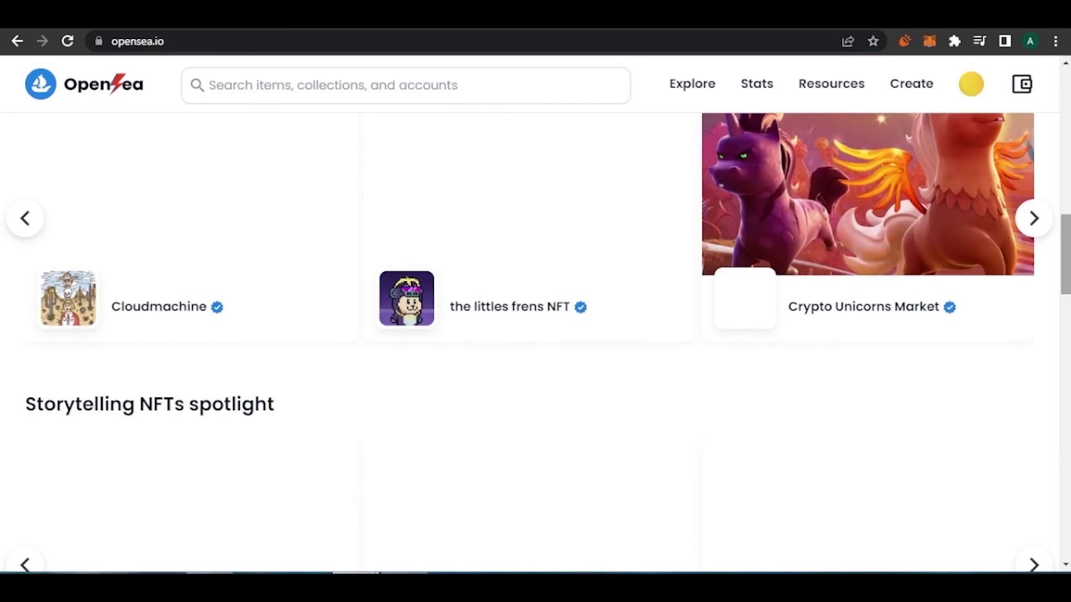
scroll(536, 334, "down", 4)
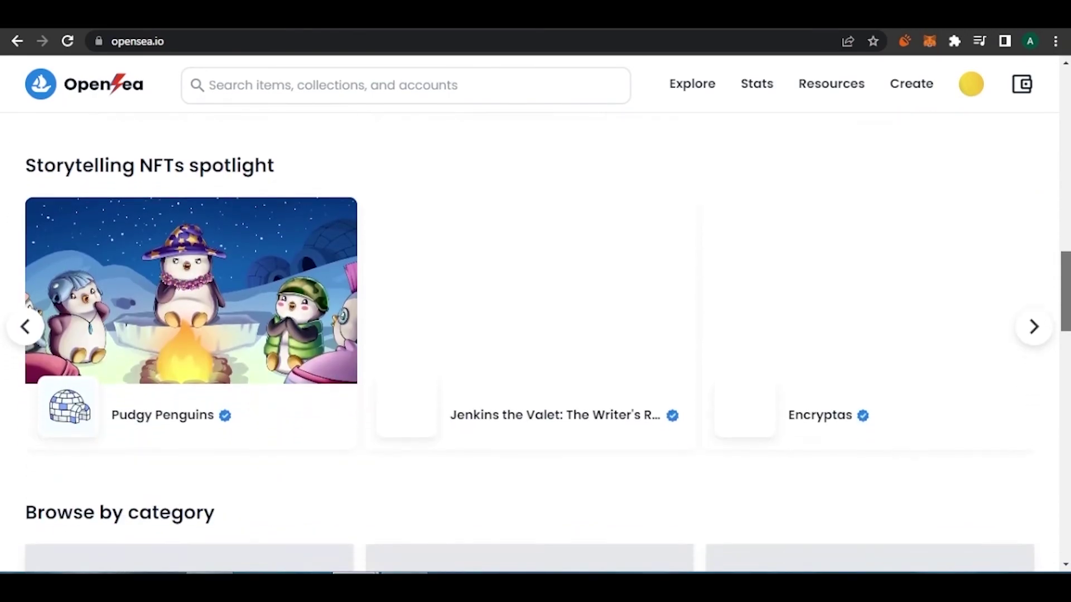
scroll(536, 335, "up", 15)
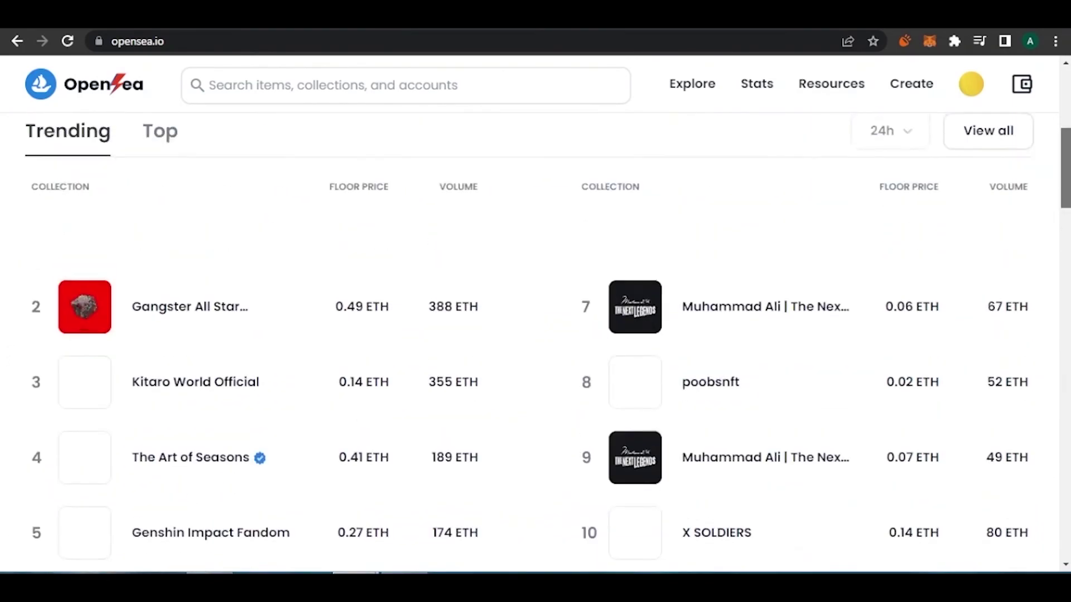
scroll(535, 335, "down", 15)
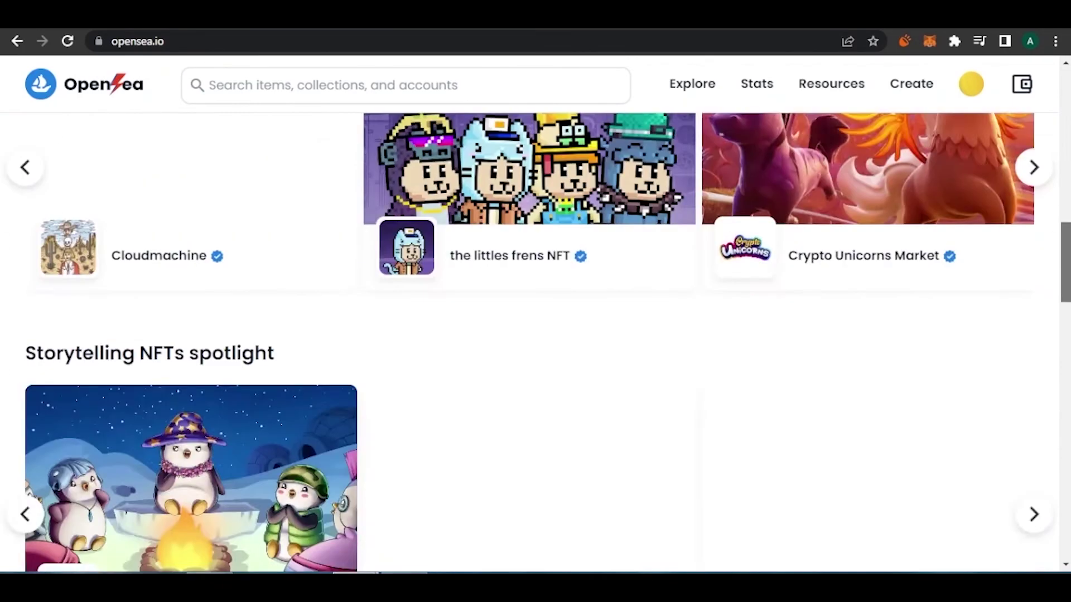
scroll(536, 335, "down", 1)
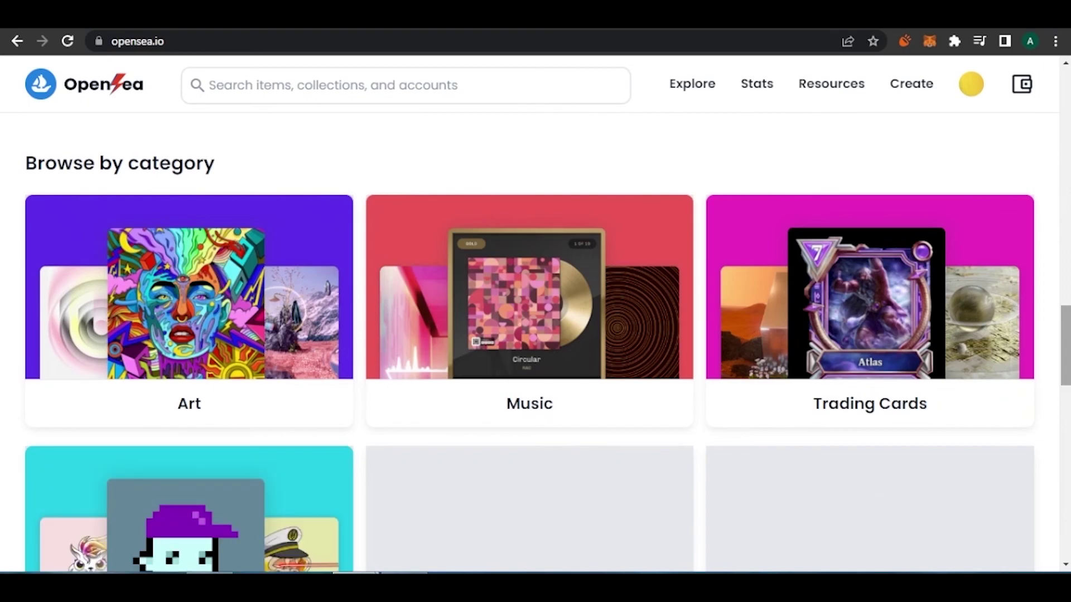
scroll(536, 335, "up", 5)
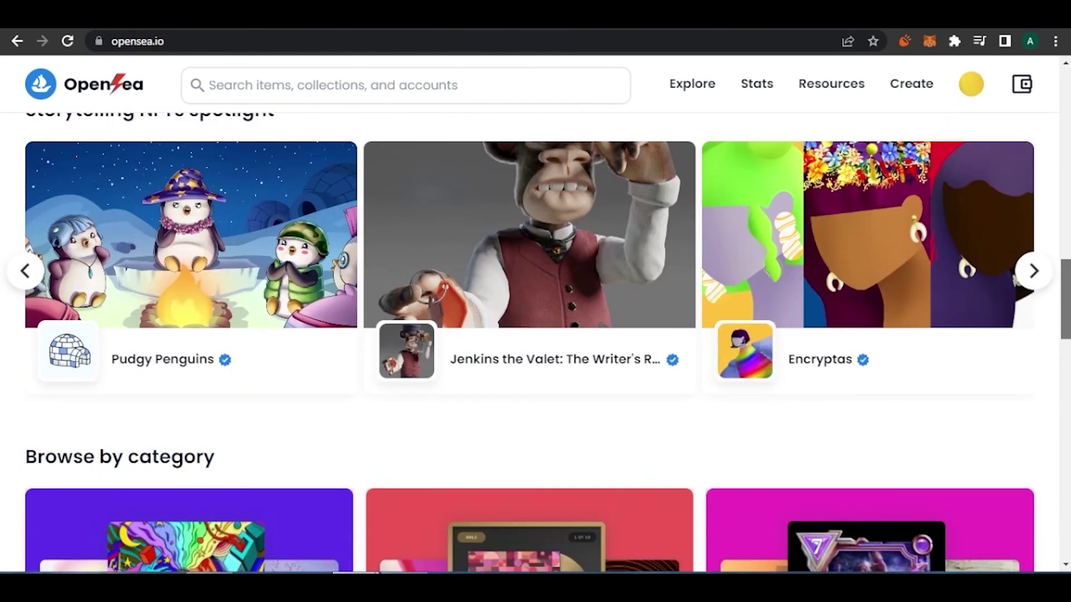
scroll(536, 335, "down", 9)
scroll(536, 335, "up", 20)
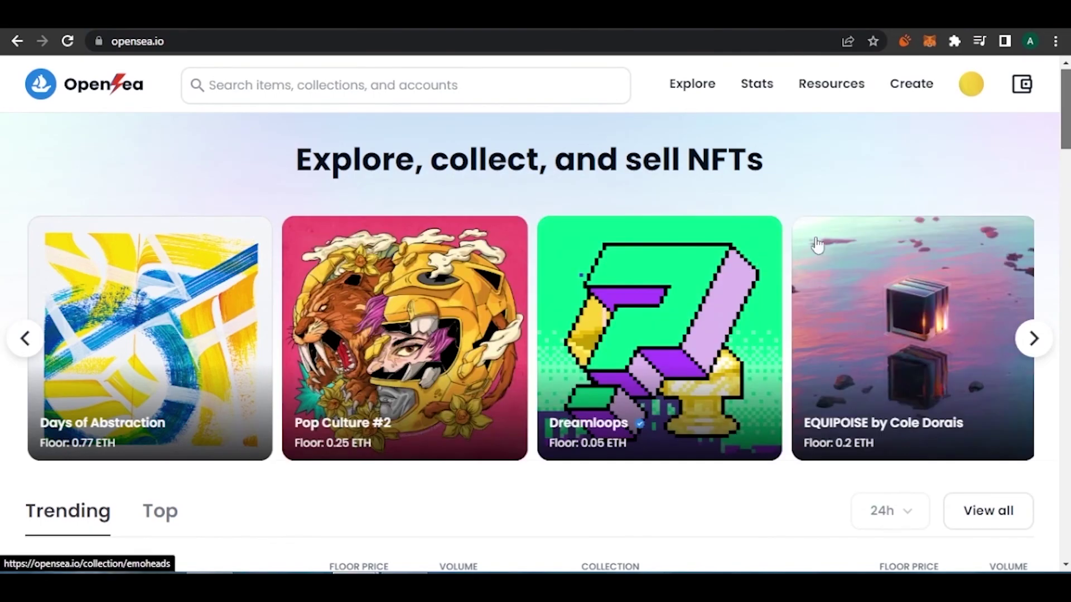
scroll(536, 335, "down", 10)
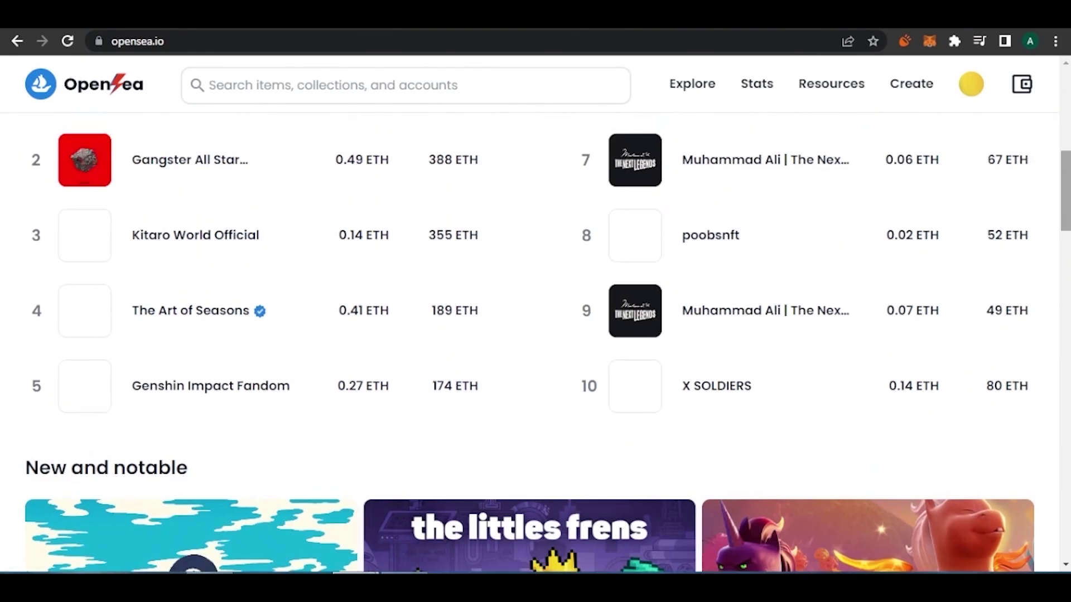
scroll(535, 335, "up", 4)
scroll(535, 335, "down", 12)
scroll(535, 334, "up", 18)
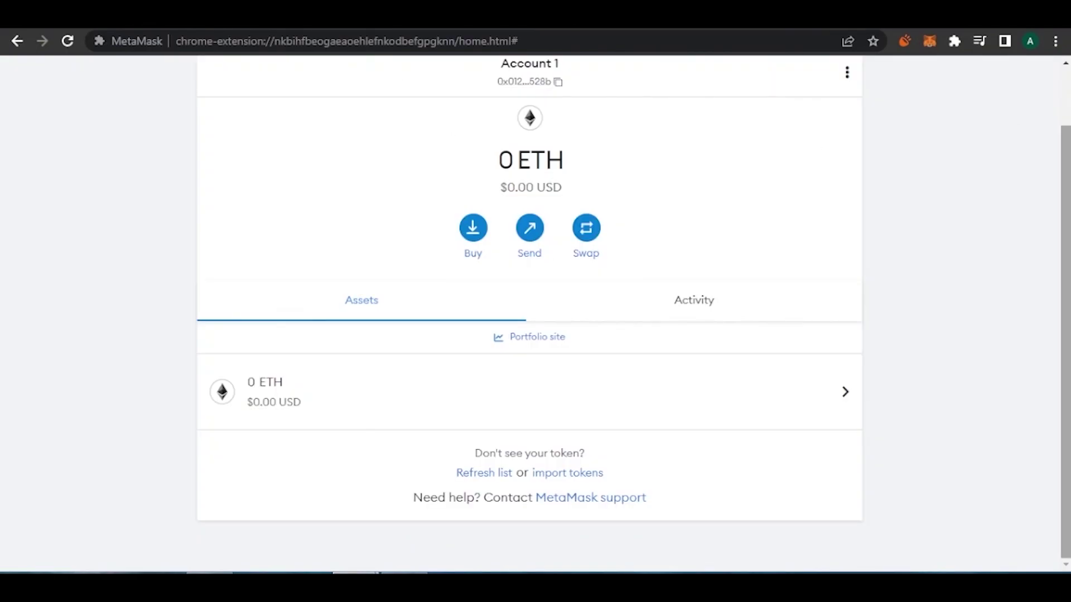
Scroll MetaMask's wallet home, showing Account 1 with 0 ETH ($0.00 USD) on Ethereum Mainnet
scroll(530, 312, "up", 2)
scroll(530, 312, "down", 2)
scroll(530, 313, "up", 2)
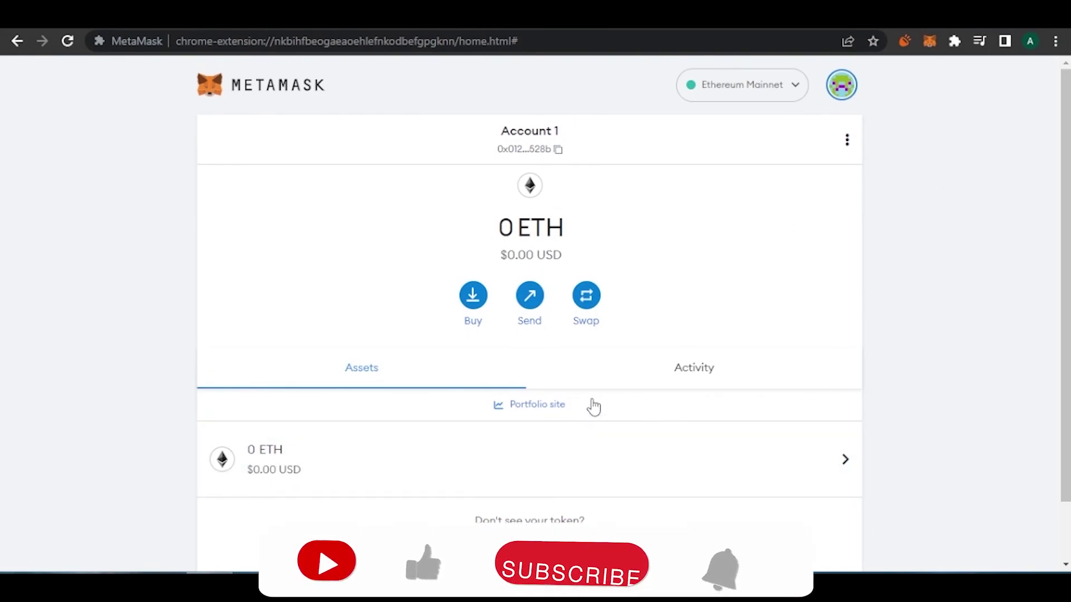
scroll(529, 312, "down", 1)
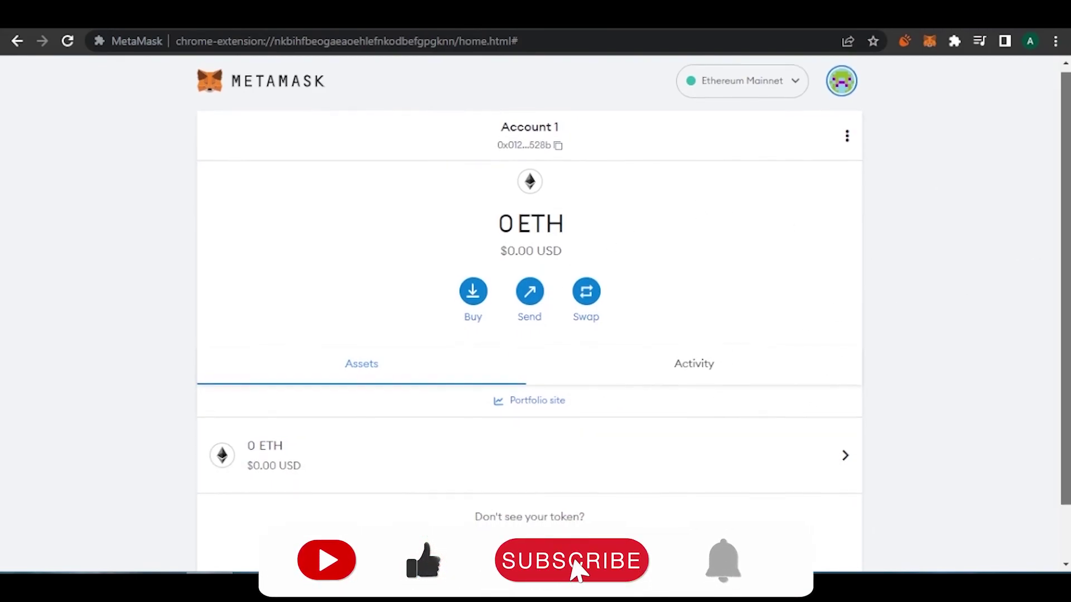